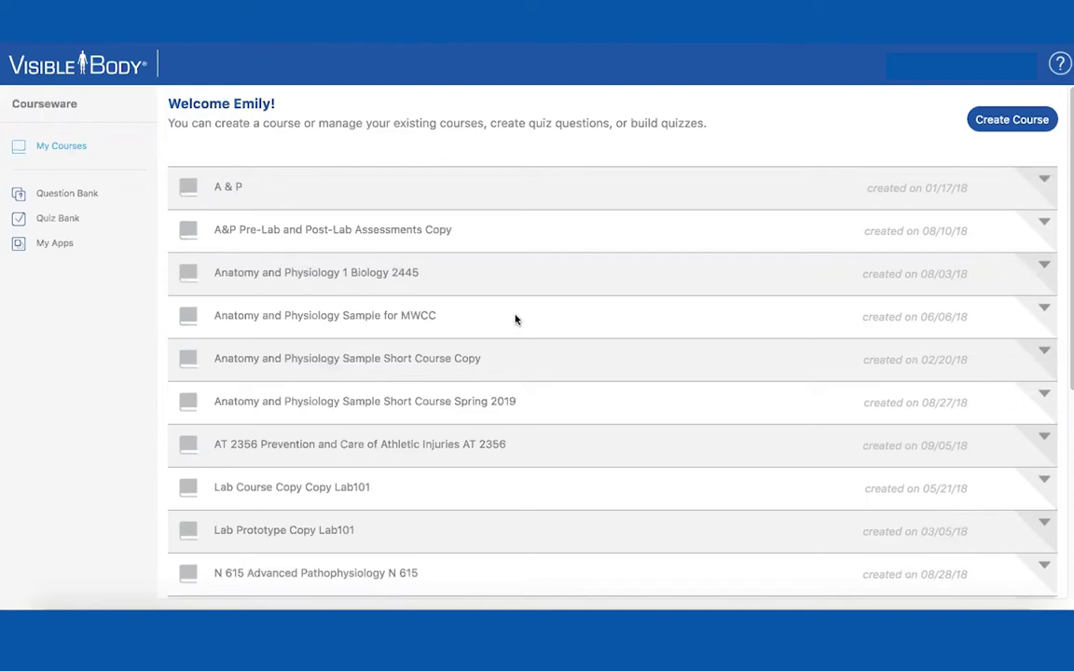
- Open My Apps and review the web apps, the mobile app activation instructions and the iPhone/iPad and Android share options
{"action": "left_click", "coordinate": [54, 244]}
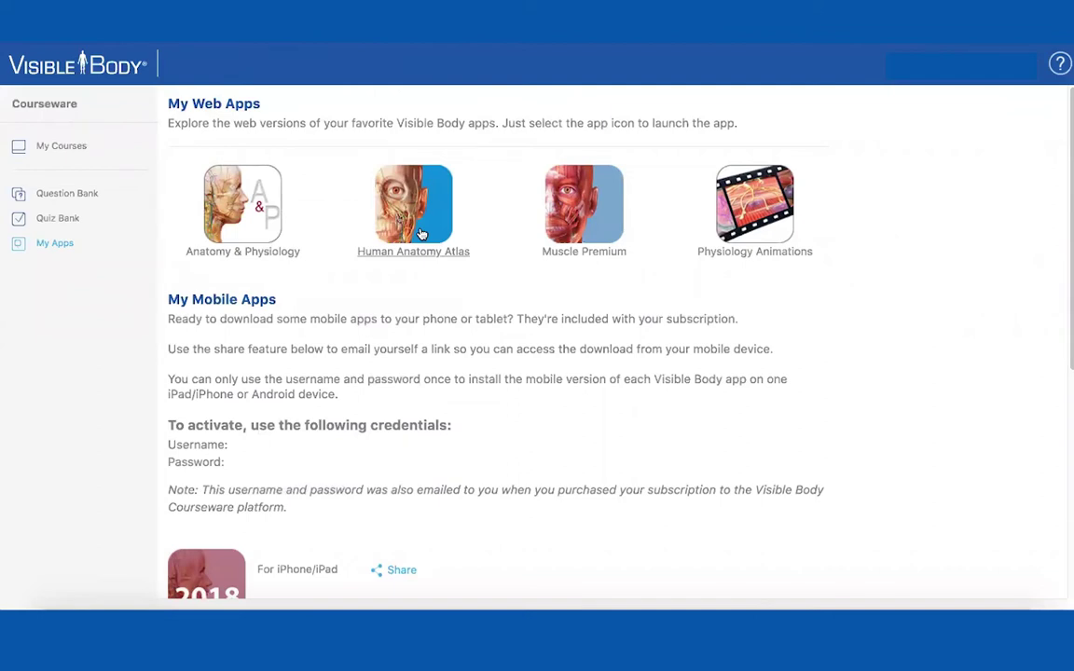
{"action": "scroll", "coordinate": [553, 437], "scroll_direction": "down", "scroll_amount": 1}
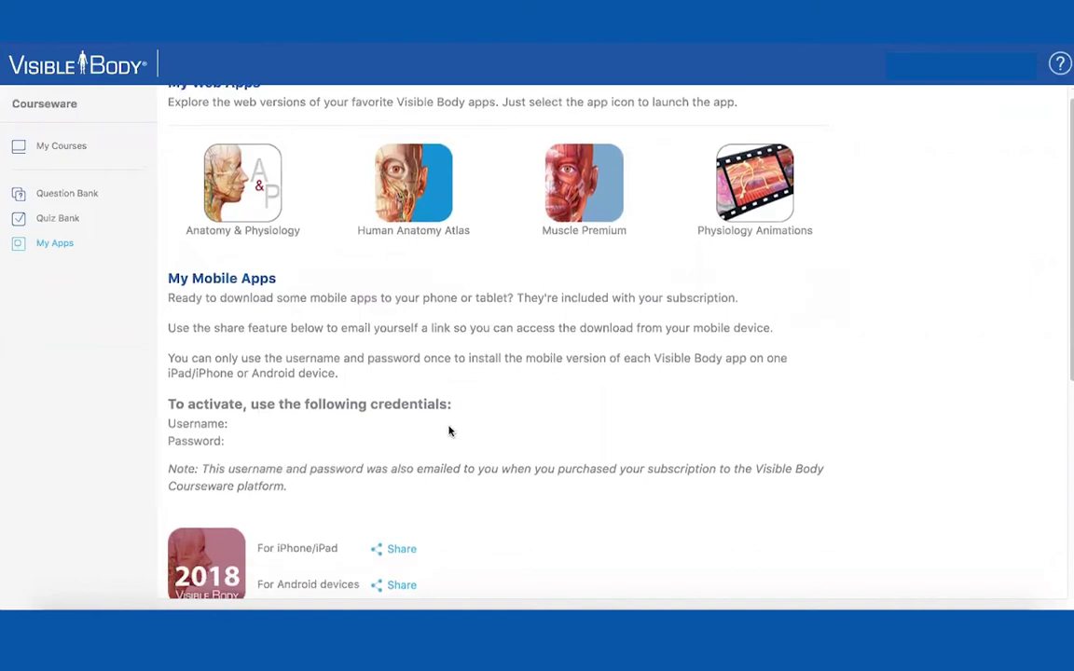
{"action": "scroll", "coordinate": [435, 444], "scroll_direction": "down", "scroll_amount": 5}
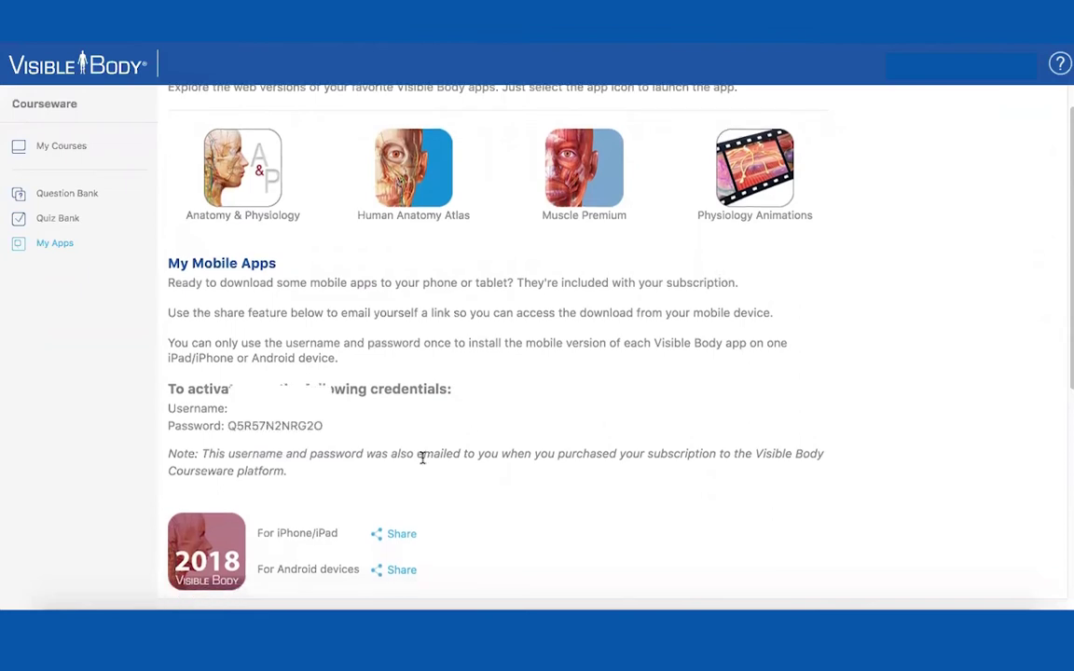
{"action": "scroll", "coordinate": [384, 536], "scroll_direction": "down", "scroll_amount": 3}
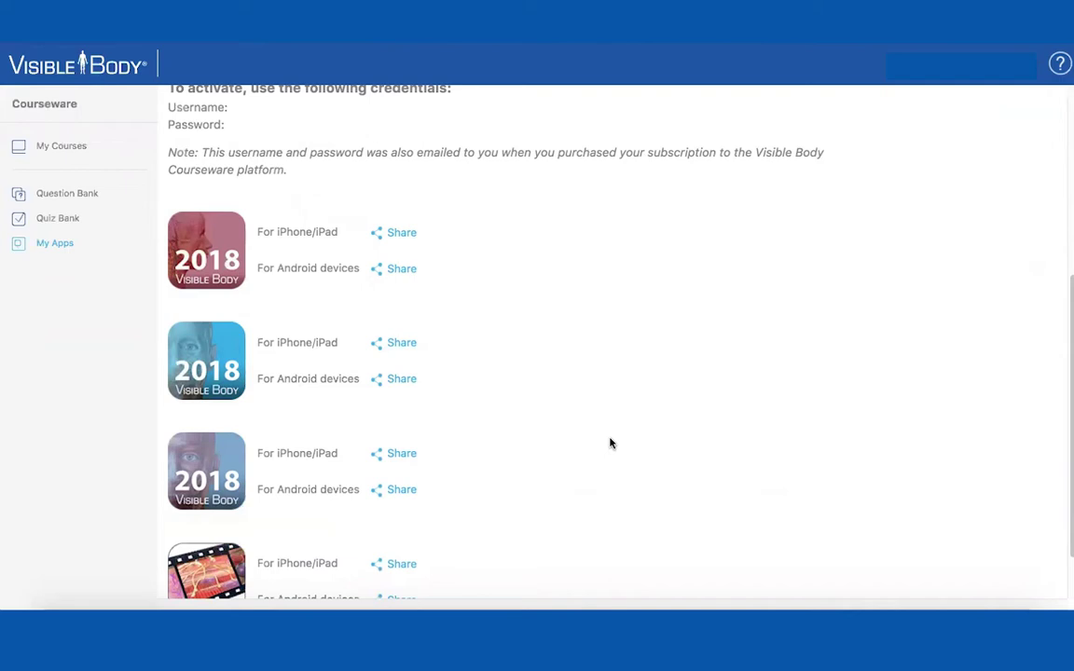
{"action": "scroll", "coordinate": [611, 443], "scroll_direction": "up", "scroll_amount": 2}
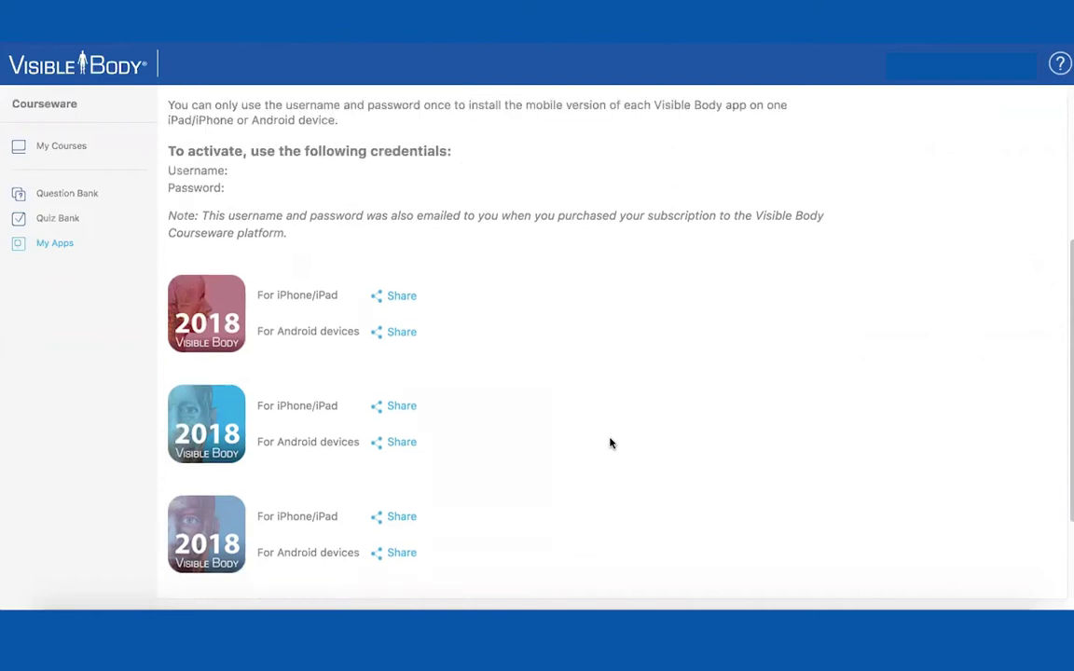
{"action": "scroll", "coordinate": [611, 443], "scroll_direction": "down", "scroll_amount": 1}
{"action": "scroll", "coordinate": [611, 443], "scroll_direction": "down", "scroll_amount": 2}
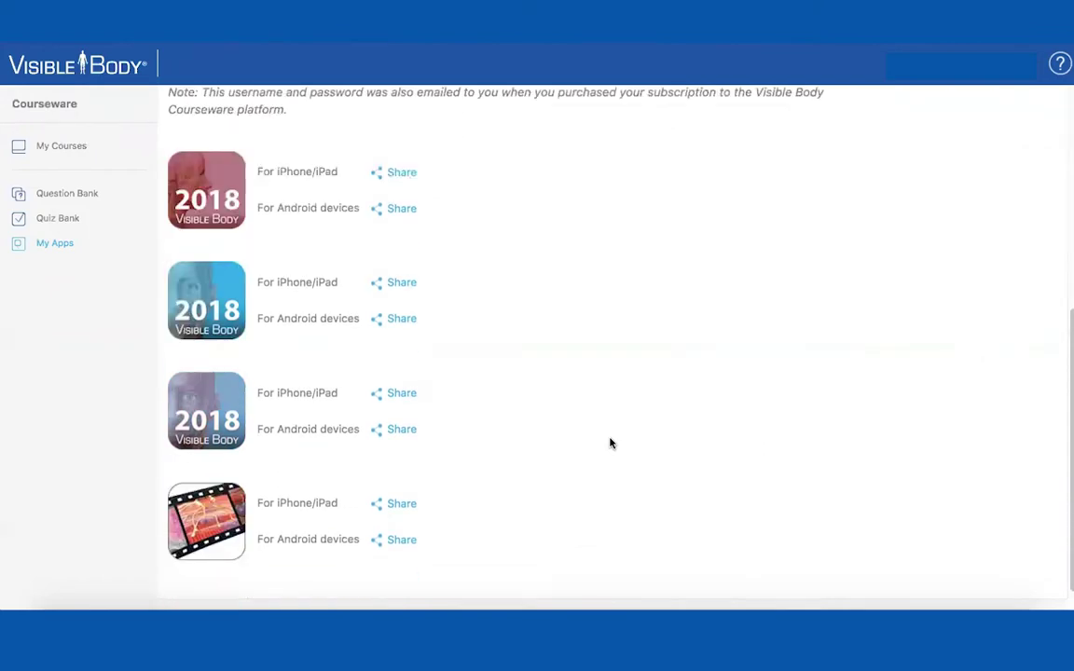
{"action": "scroll", "coordinate": [610, 442], "scroll_direction": "up", "scroll_amount": 1}
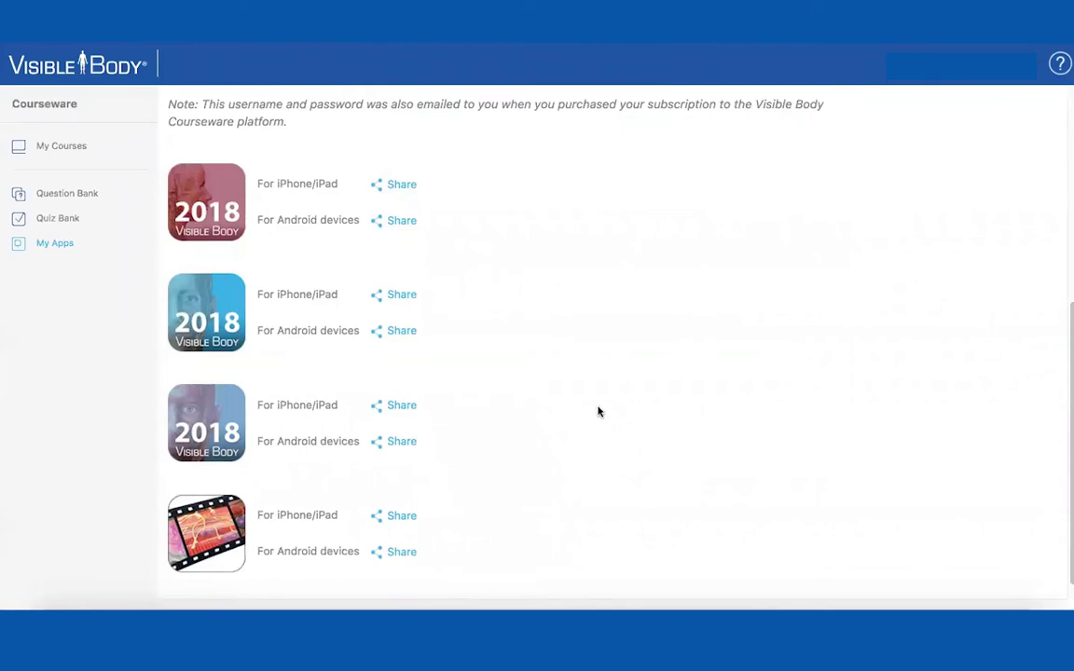
{"action": "scroll", "coordinate": [598, 411], "scroll_direction": "up", "scroll_amount": 5}
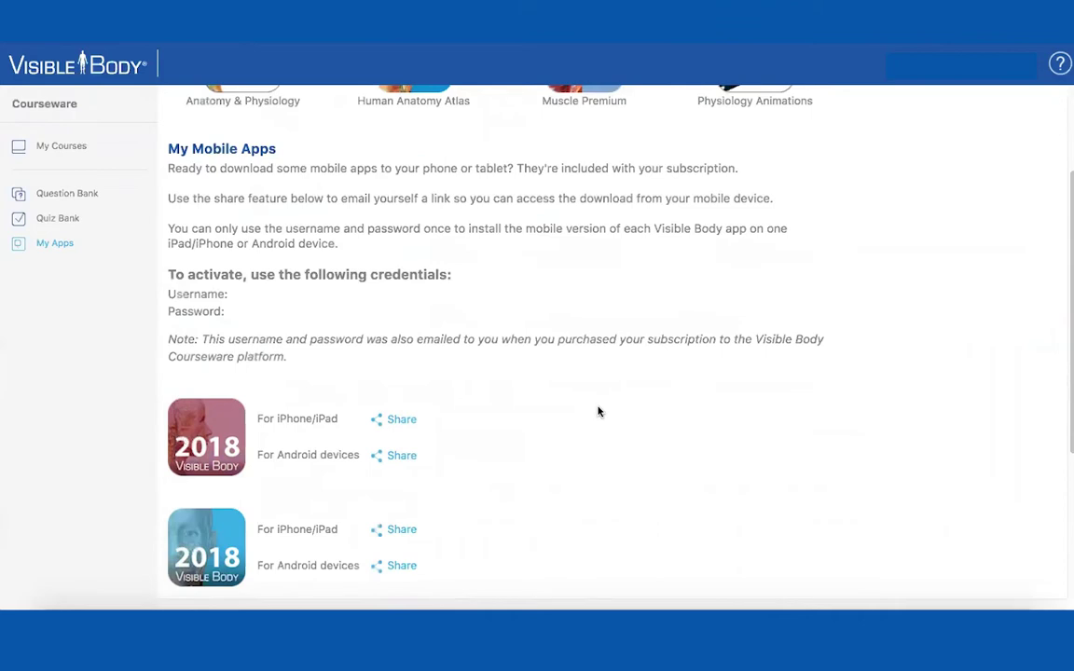
{"action": "scroll", "coordinate": [573, 513], "scroll_direction": "down", "scroll_amount": 1}
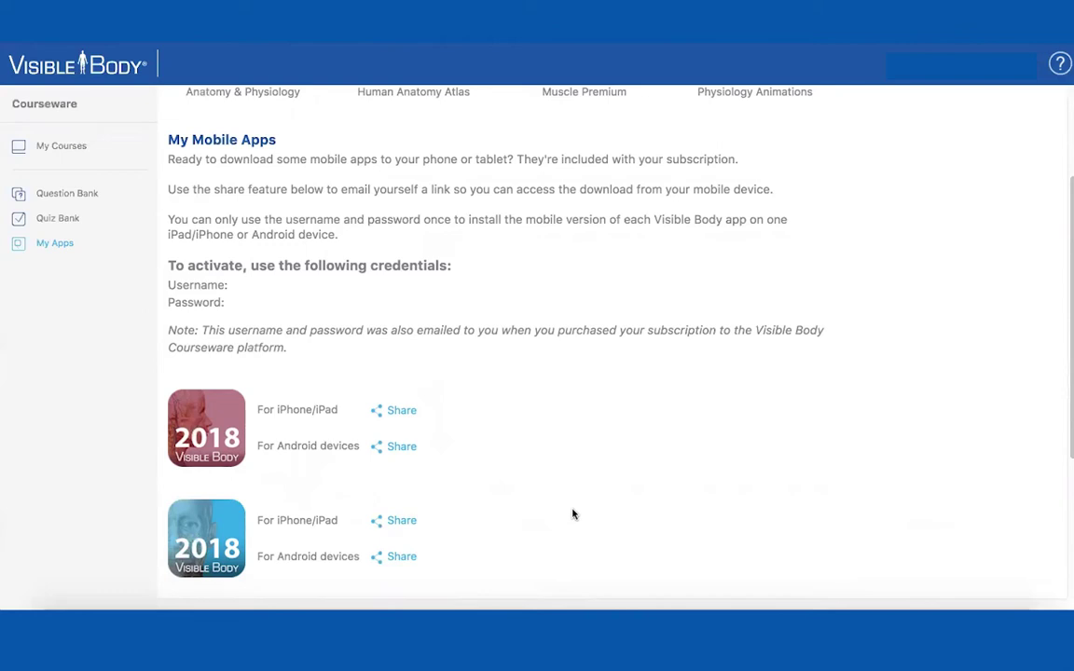
{"action": "scroll", "coordinate": [573, 512], "scroll_direction": "up", "scroll_amount": 3}
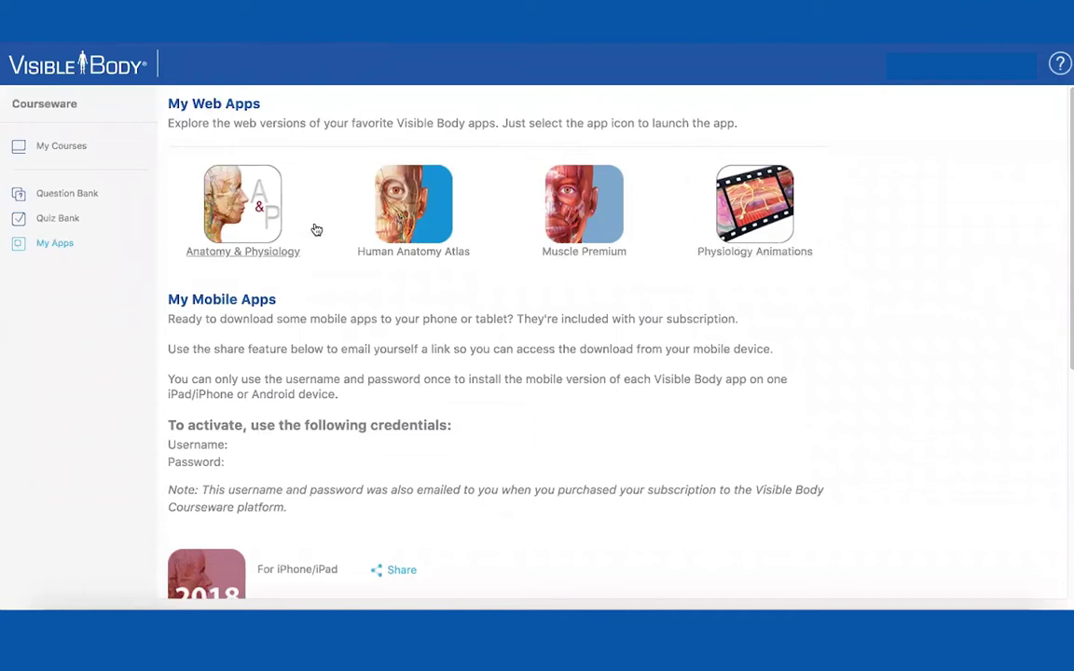
{"action": "left_click", "coordinate": [564, 250]}
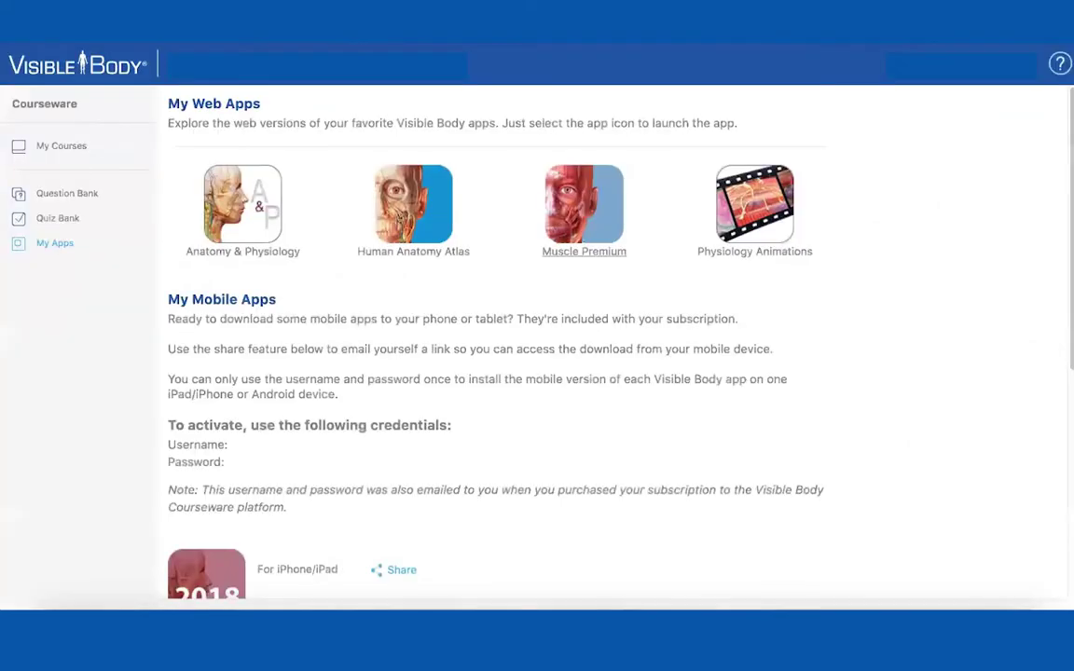
- Return to the course list and open the Anatomy and Physiology Sample Short Course Copy course
{"action": "left_click", "coordinate": [59, 146]}
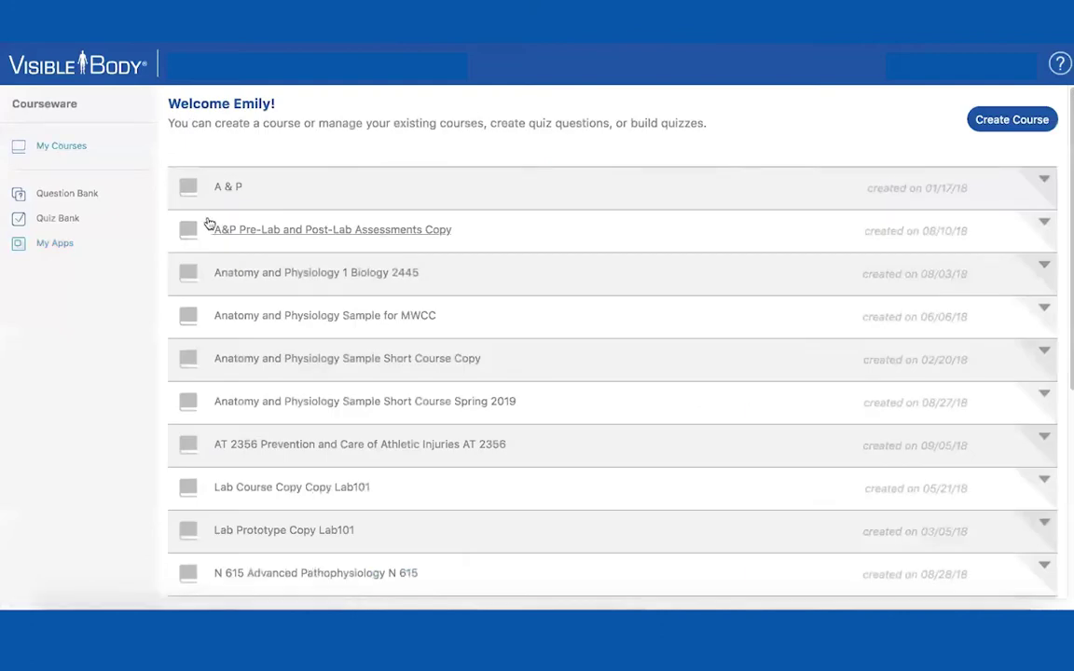
{"action": "scroll", "coordinate": [337, 395], "scroll_direction": "down", "scroll_amount": 1}
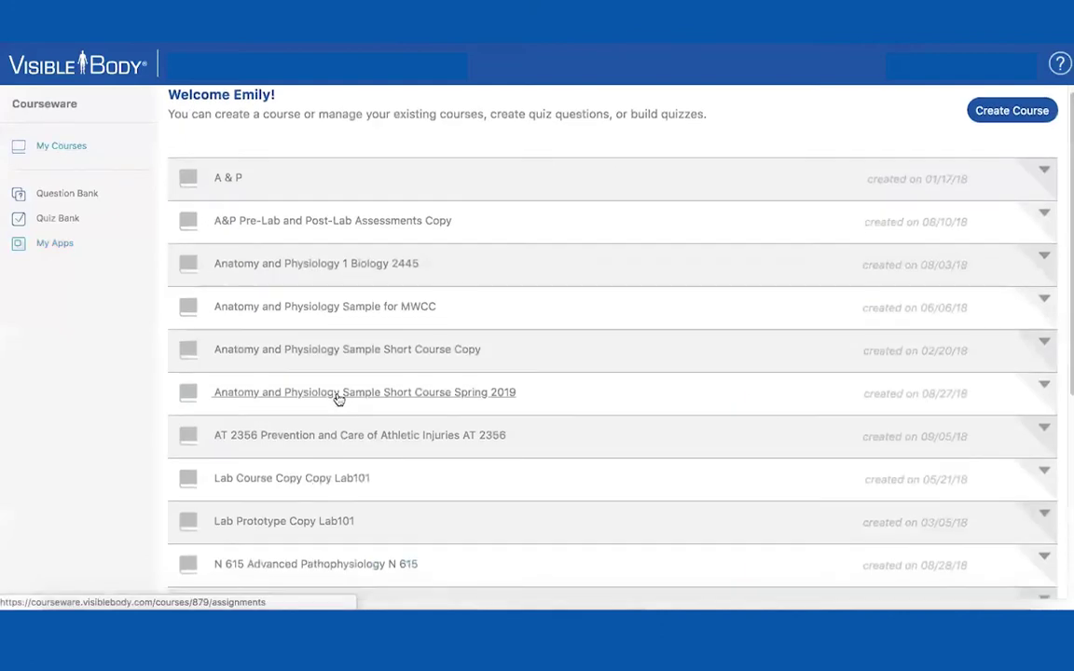
{"action": "scroll", "coordinate": [337, 399], "scroll_direction": "down", "scroll_amount": 1}
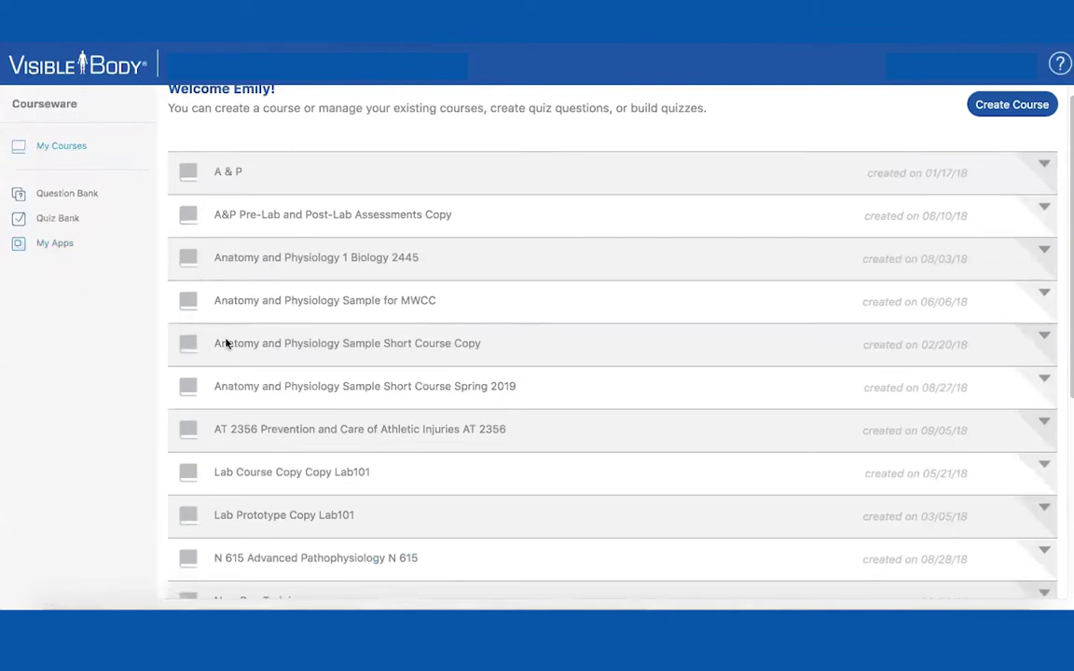
{"action": "left_click", "coordinate": [249, 349]}
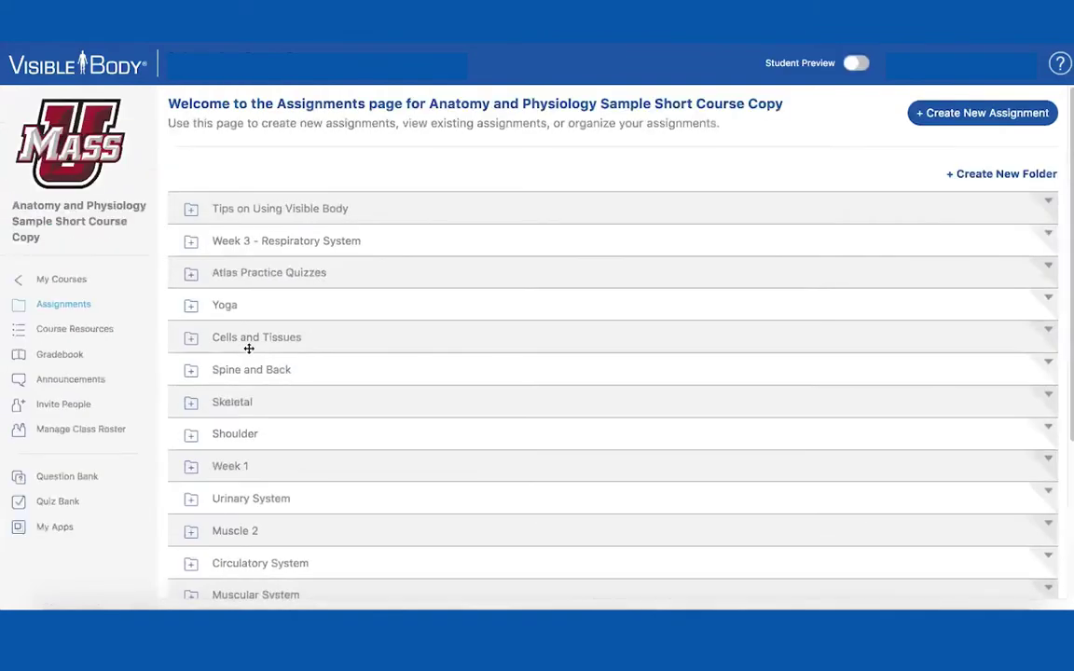
- Expand the Shoulder folder and open its Shoulder pathologies assignment dated 06/18/18 - 06/25/18
{"action": "scroll", "coordinate": [365, 345], "scroll_direction": "down", "scroll_amount": 1}
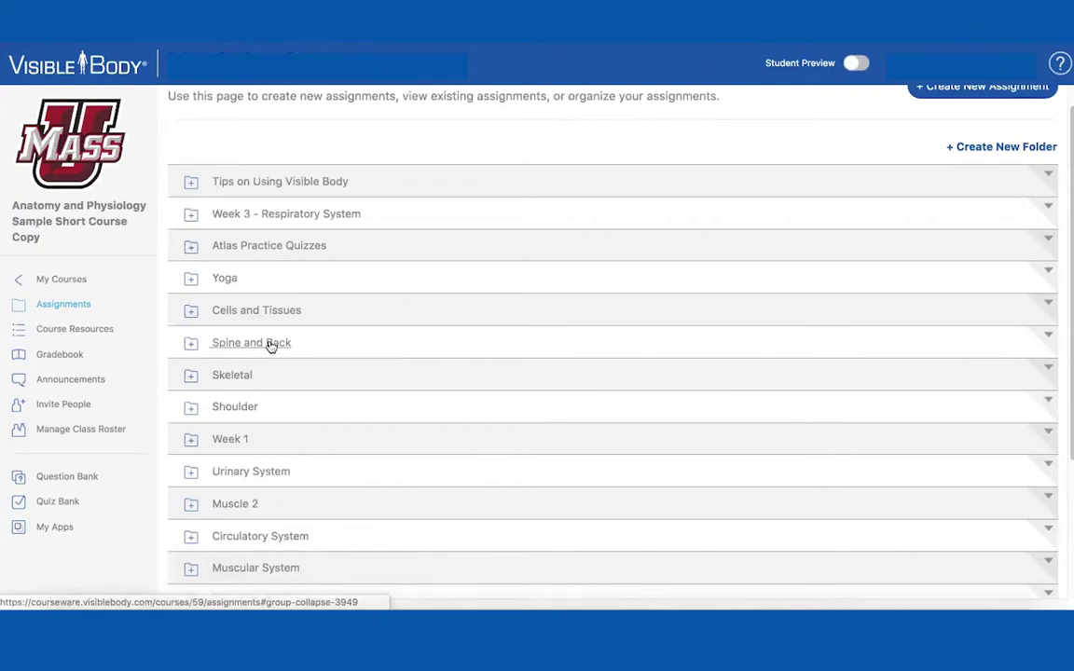
{"action": "scroll", "coordinate": [337, 500], "scroll_direction": "down", "scroll_amount": 3}
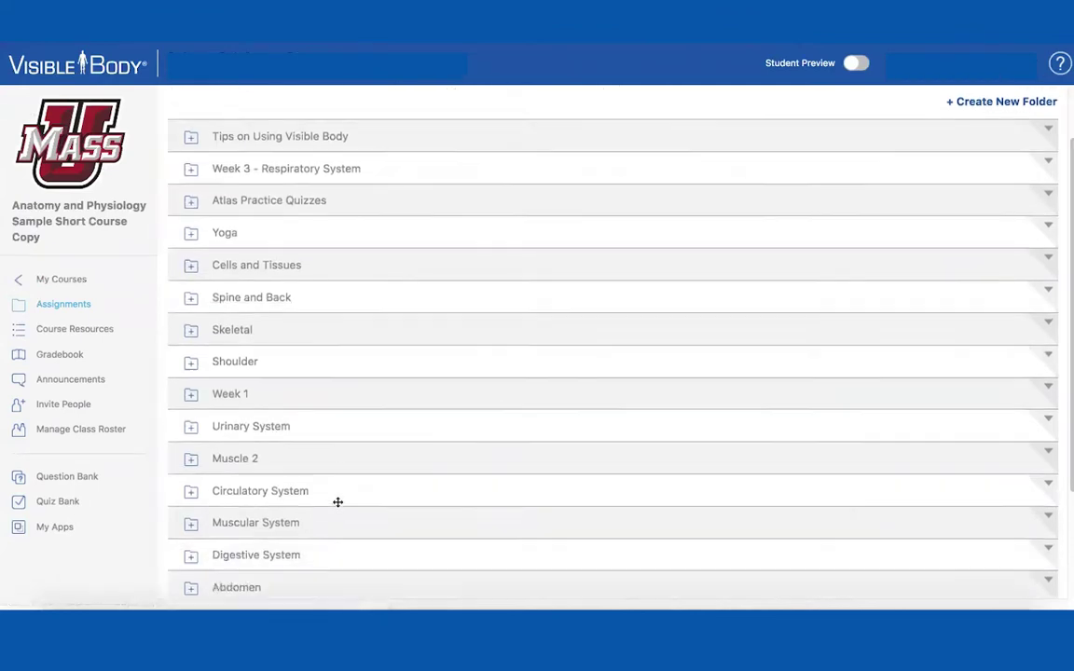
{"action": "scroll", "coordinate": [338, 502], "scroll_direction": "down", "scroll_amount": 3}
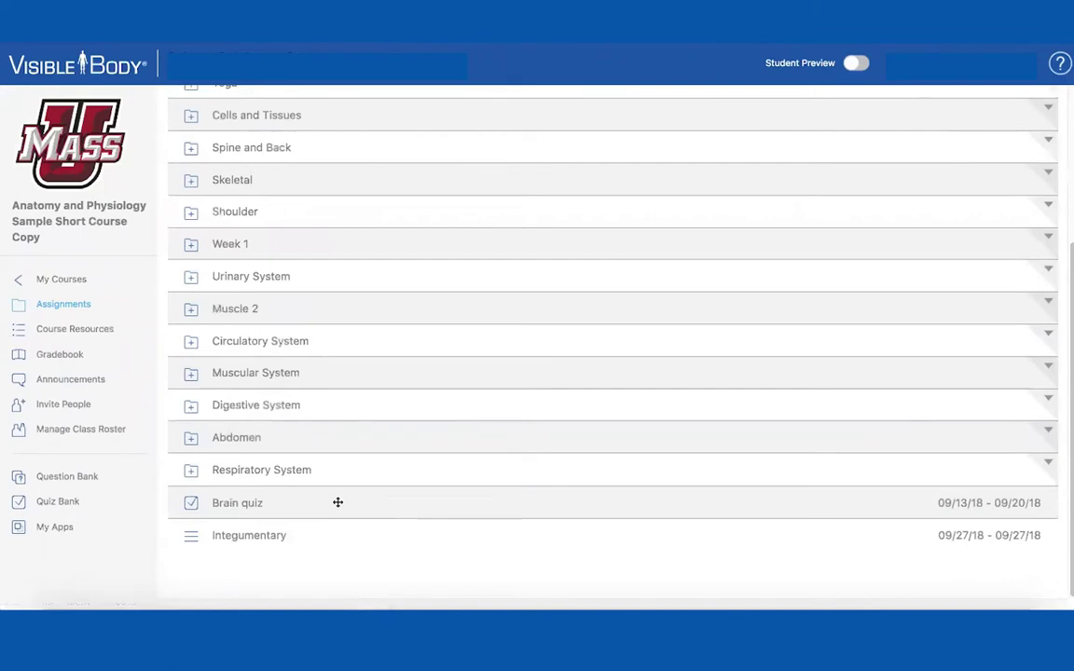
{"action": "scroll", "coordinate": [317, 457], "scroll_direction": "up", "scroll_amount": 2}
{"action": "left_click", "coordinate": [191, 232]}
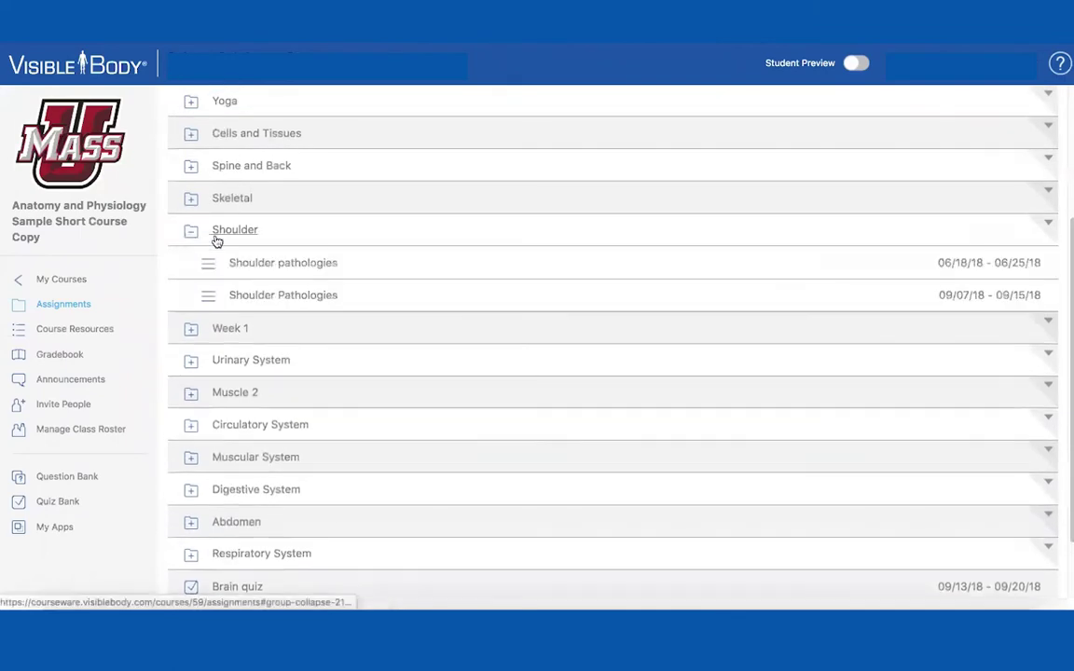
{"action": "left_click", "coordinate": [269, 264]}
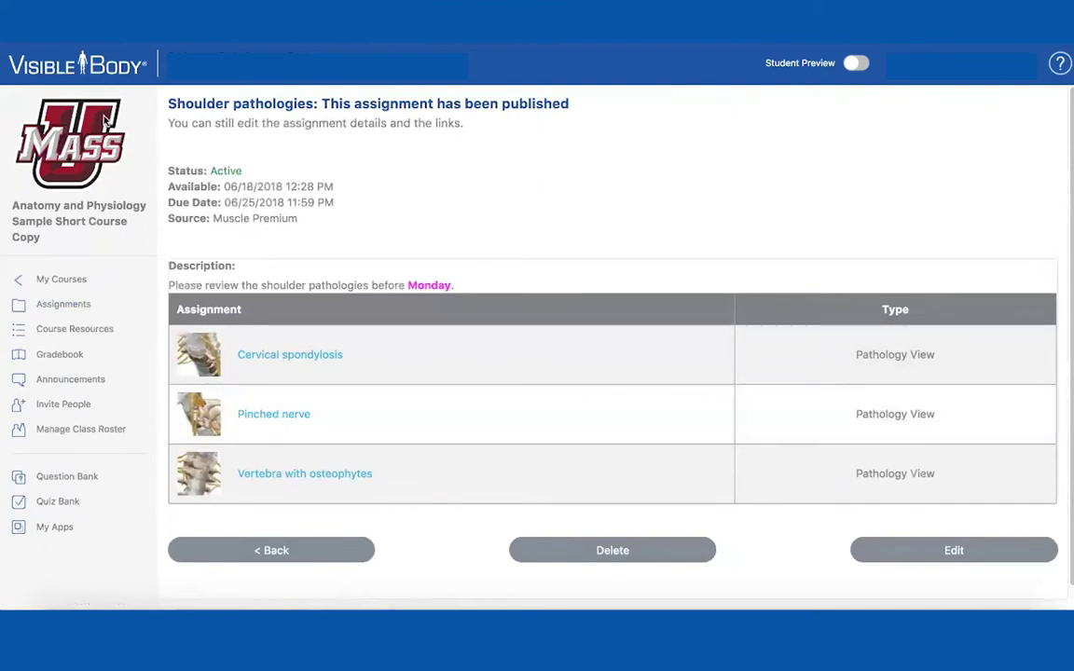
- Go back to the assignments and open the Shoulder Pathologies assignment dated 09/07/18 - 09/15/18 to review its pathology views
{"action": "key", "text": "alt+Left"}
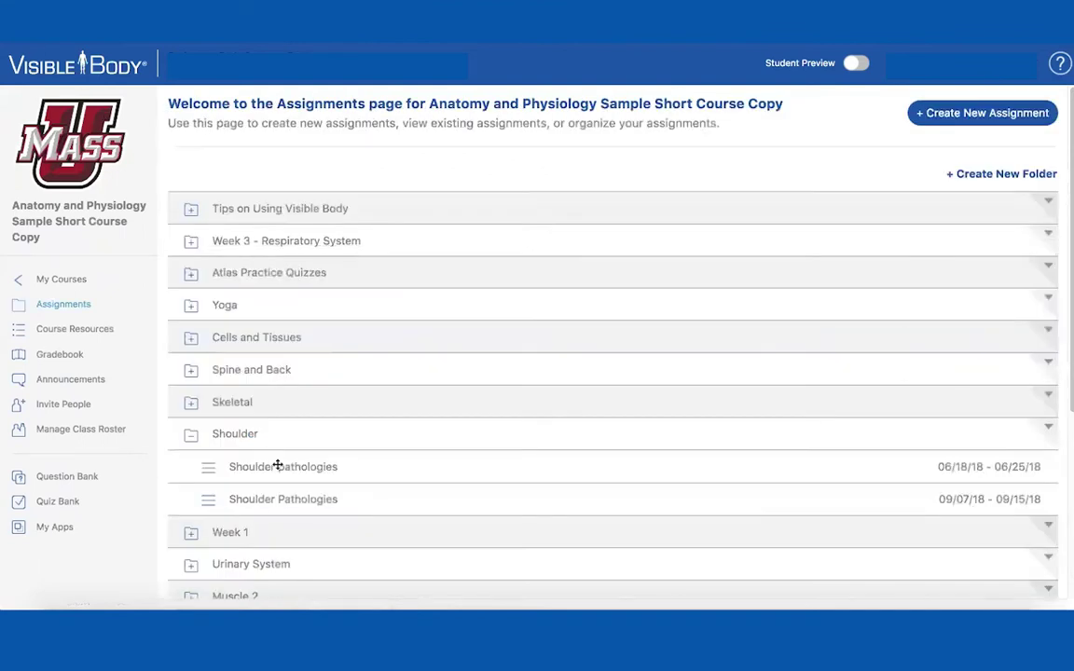
{"action": "left_click", "coordinate": [274, 501]}
{"action": "scroll", "coordinate": [433, 480], "scroll_direction": "down", "scroll_amount": 3}
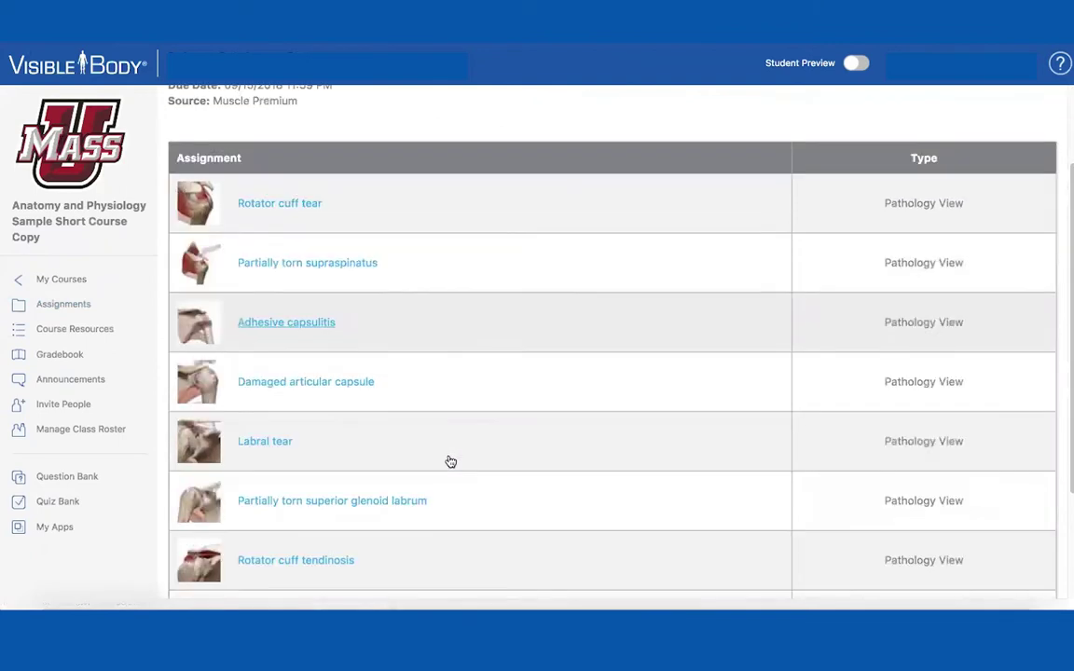
{"action": "scroll", "coordinate": [353, 537], "scroll_direction": "down", "scroll_amount": 1}
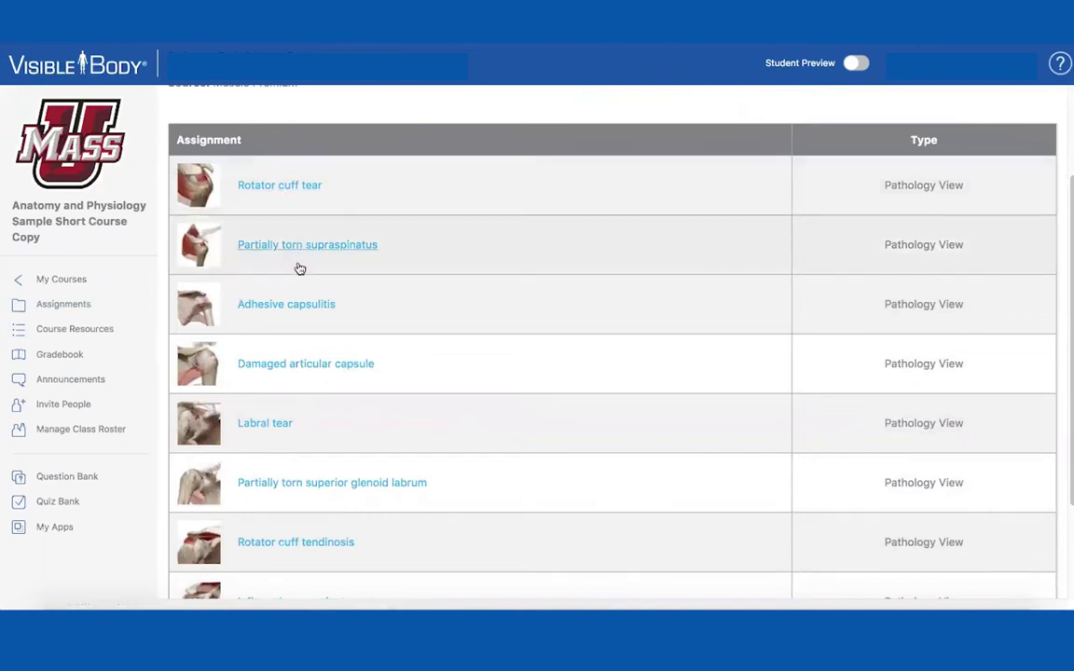
{"action": "scroll", "coordinate": [364, 406], "scroll_direction": "down", "scroll_amount": 2}
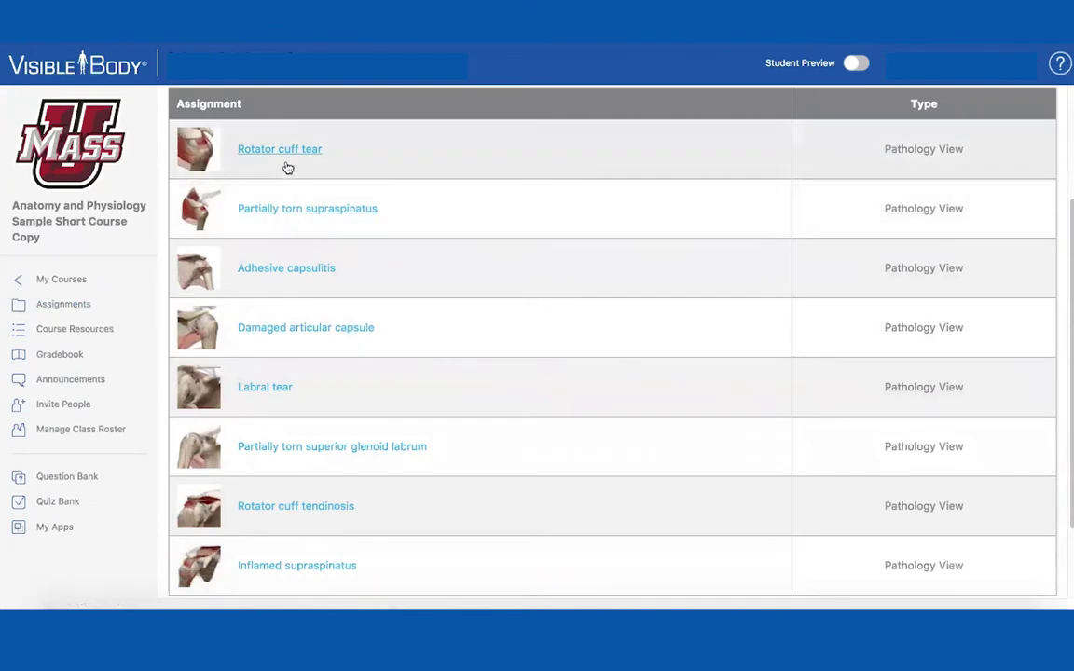
- Launch the Rotator cuff tear pathology view without continuing the previous session, and display its description
{"action": "left_click", "coordinate": [285, 166]}
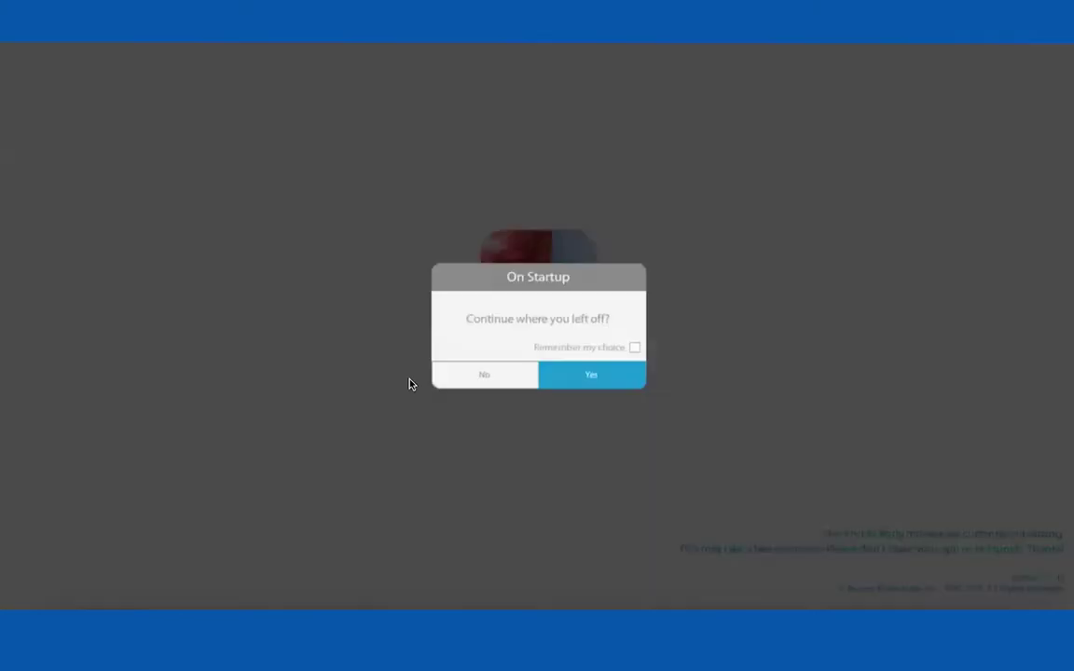
{"action": "left_click", "coordinate": [512, 377]}
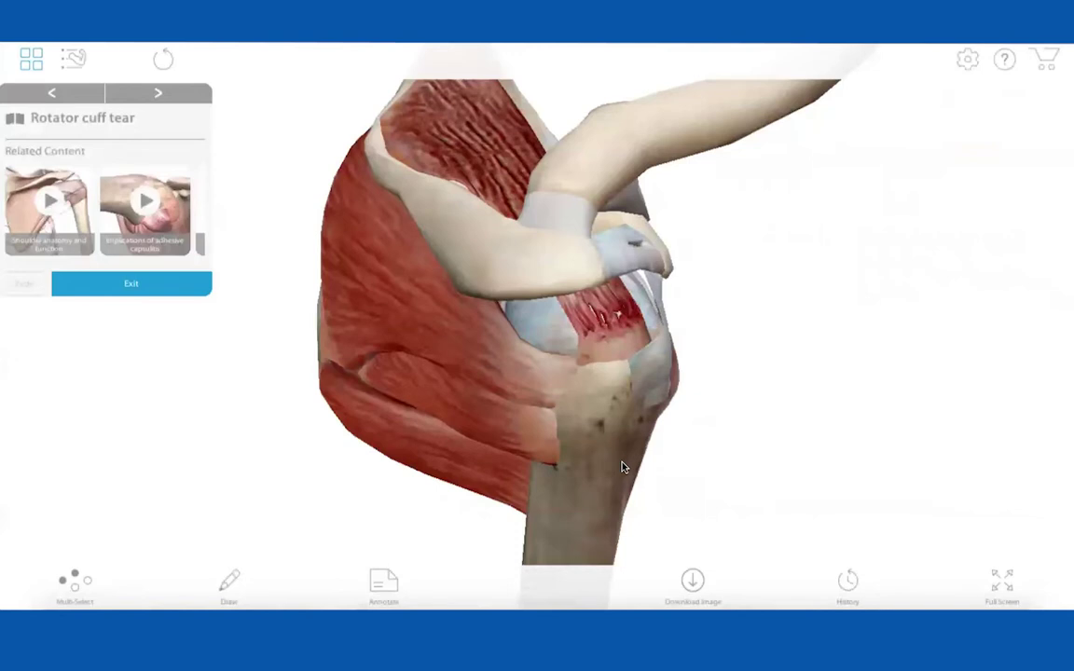
{"action": "left_click_drag", "start_coordinate": [587, 341], "coordinate": [327, 280]}
{"action": "left_click", "coordinate": [14, 119]}
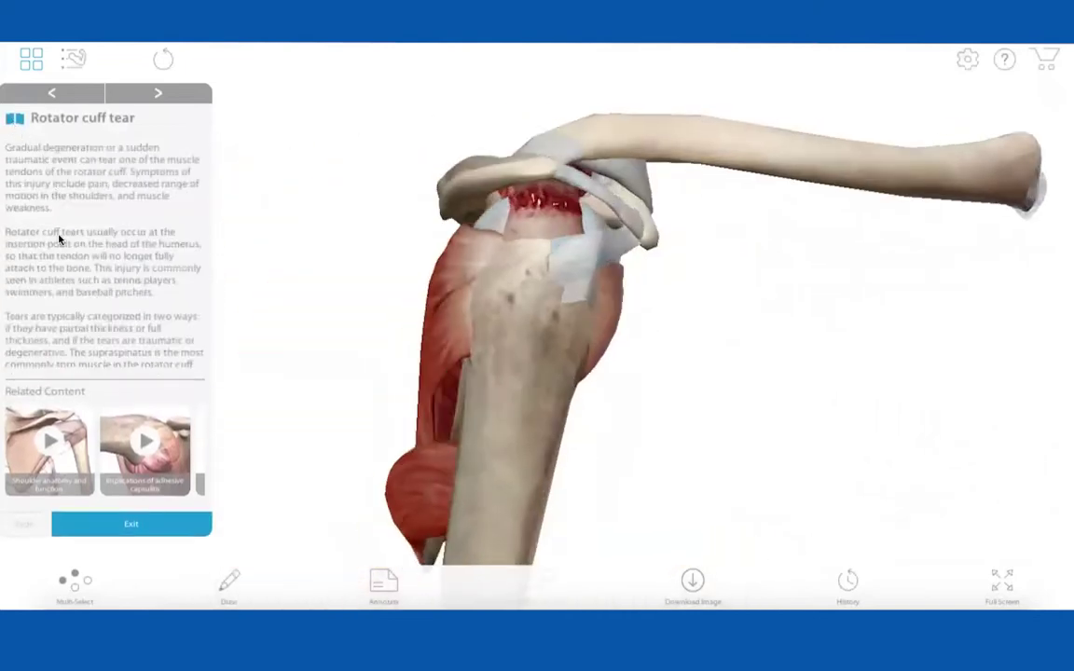
- Select the humerus in the shoulder model and display its definition
{"action": "left_click_drag", "start_coordinate": [449, 280], "coordinate": [581, 333]}
{"action": "scroll", "coordinate": [554, 308], "scroll_direction": "up", "scroll_amount": 3}
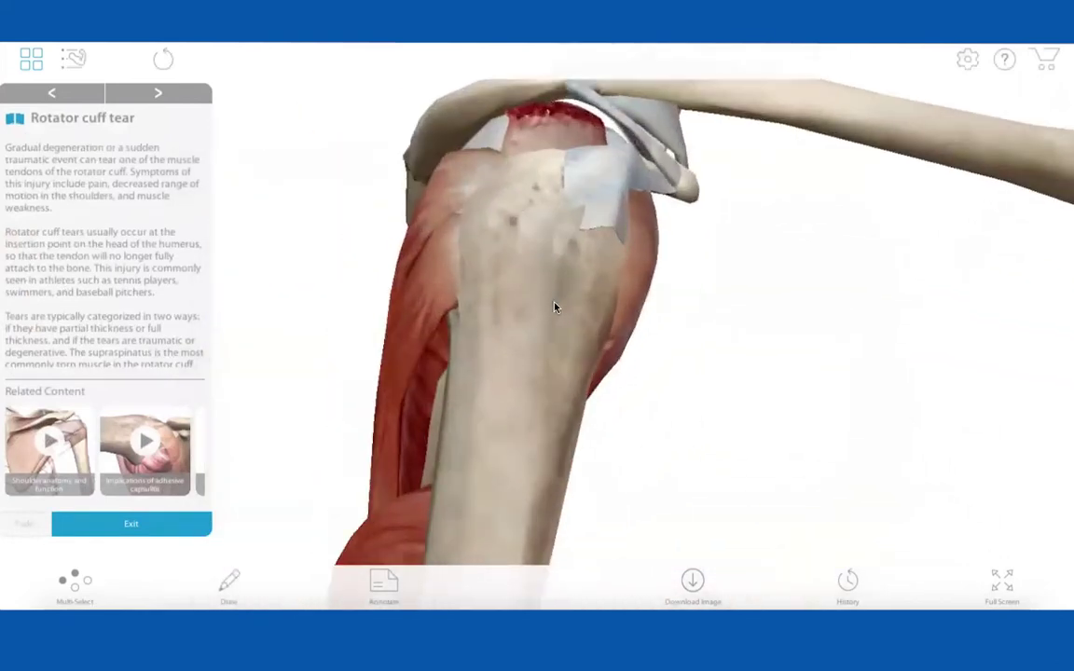
{"action": "left_click", "coordinate": [552, 306]}
{"action": "left_click_drag", "start_coordinate": [549, 311], "coordinate": [158, 368]}
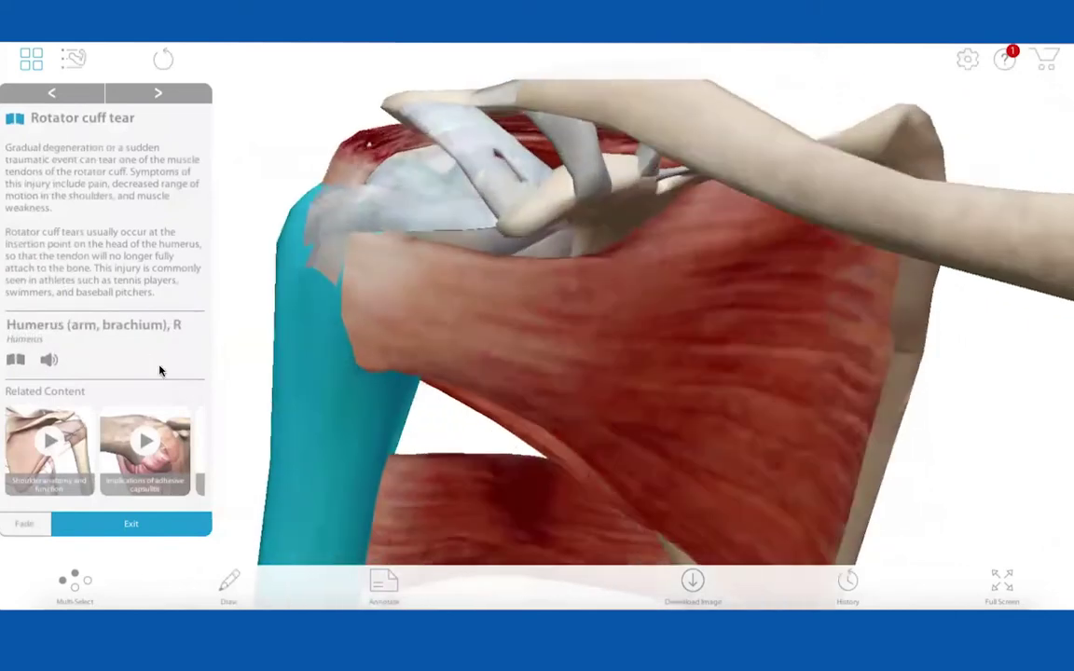
{"action": "left_click", "coordinate": [16, 360]}
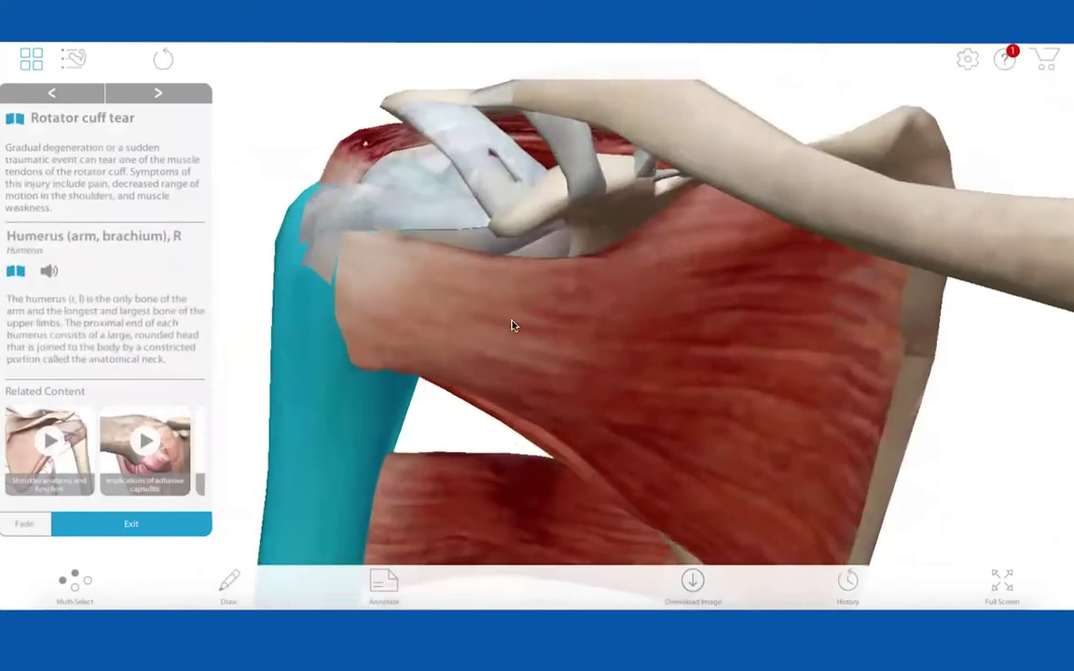
- Select the coracoacromial ligament and then the coracohumeral ligament, and inspect the shoulder from the back and front
{"action": "scroll", "coordinate": [510, 325], "scroll_direction": "down", "scroll_amount": 3}
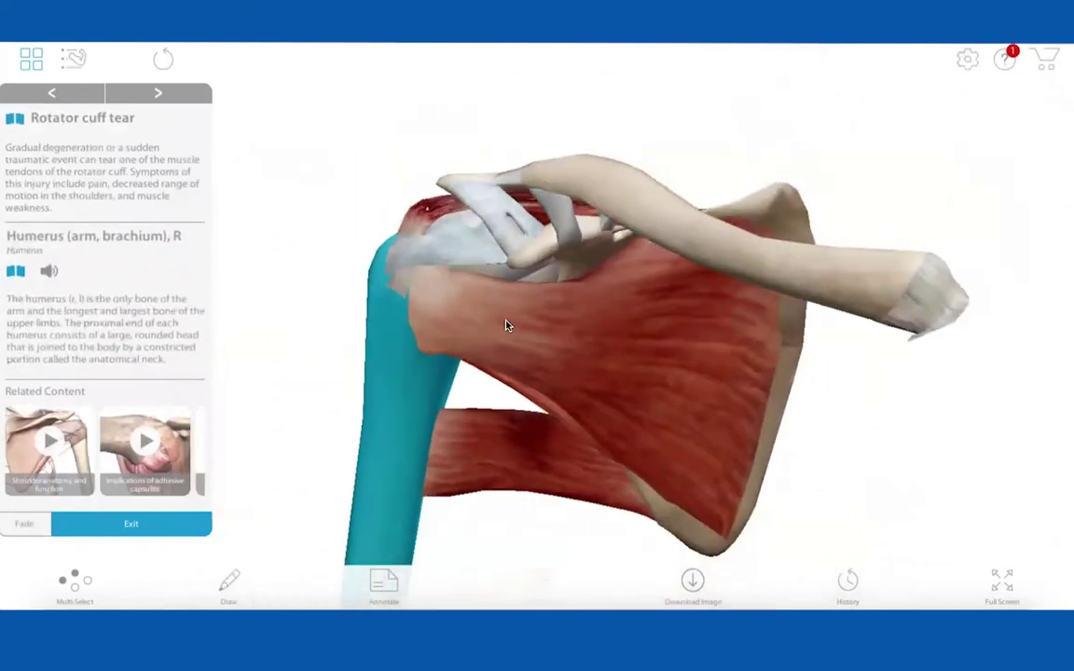
{"action": "left_click", "coordinate": [497, 224]}
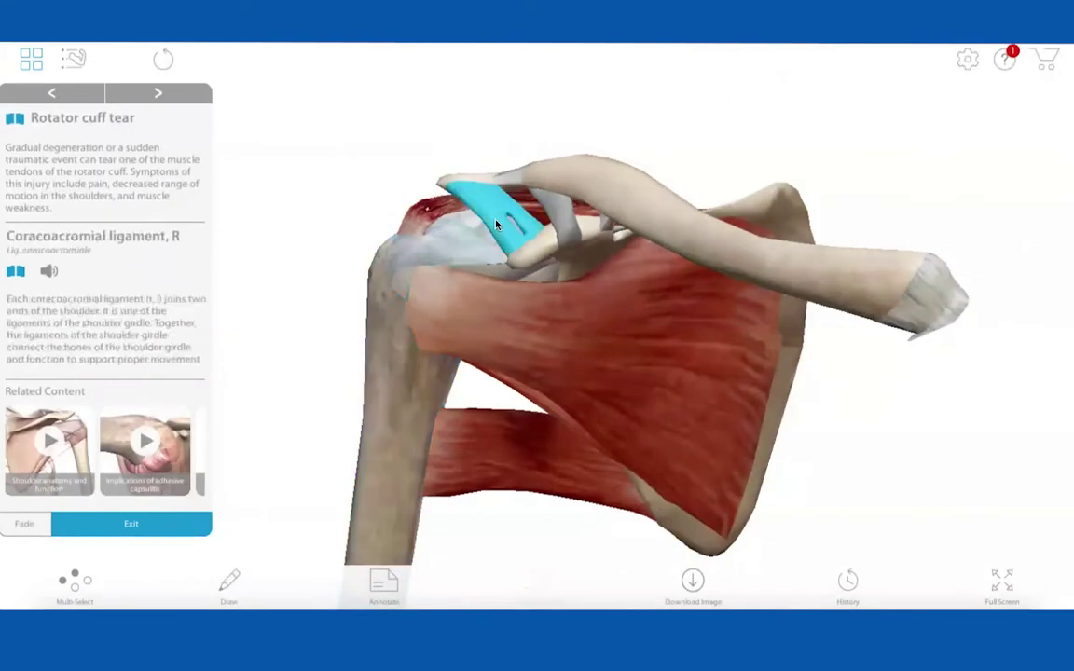
{"action": "left_click", "coordinate": [443, 248]}
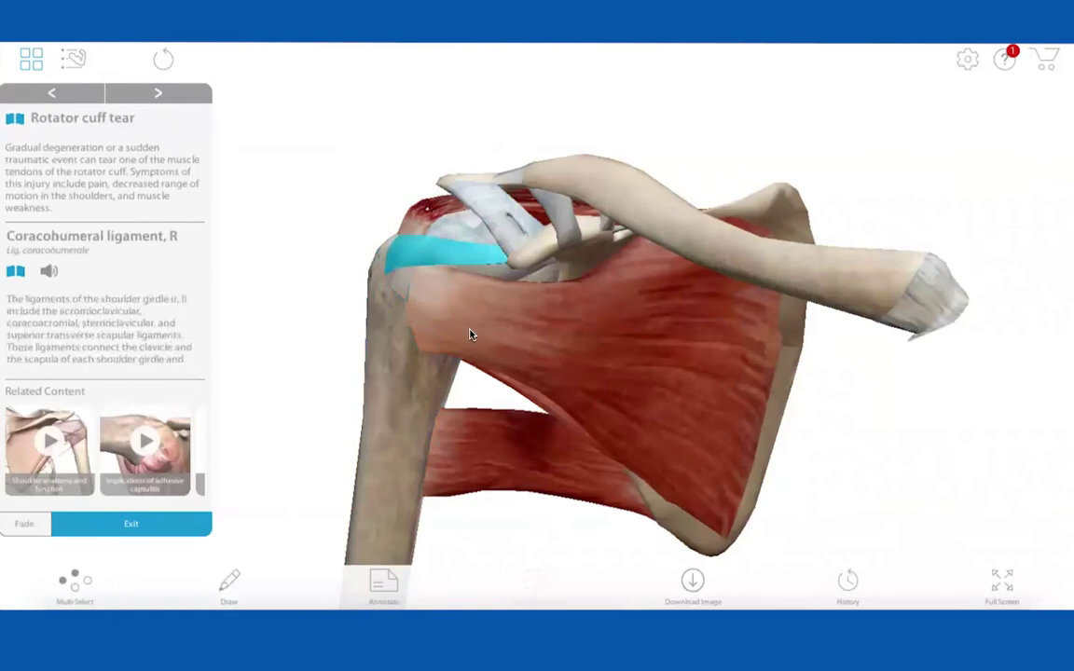
{"action": "left_click_drag", "start_coordinate": [530, 348], "coordinate": [679, 343]}
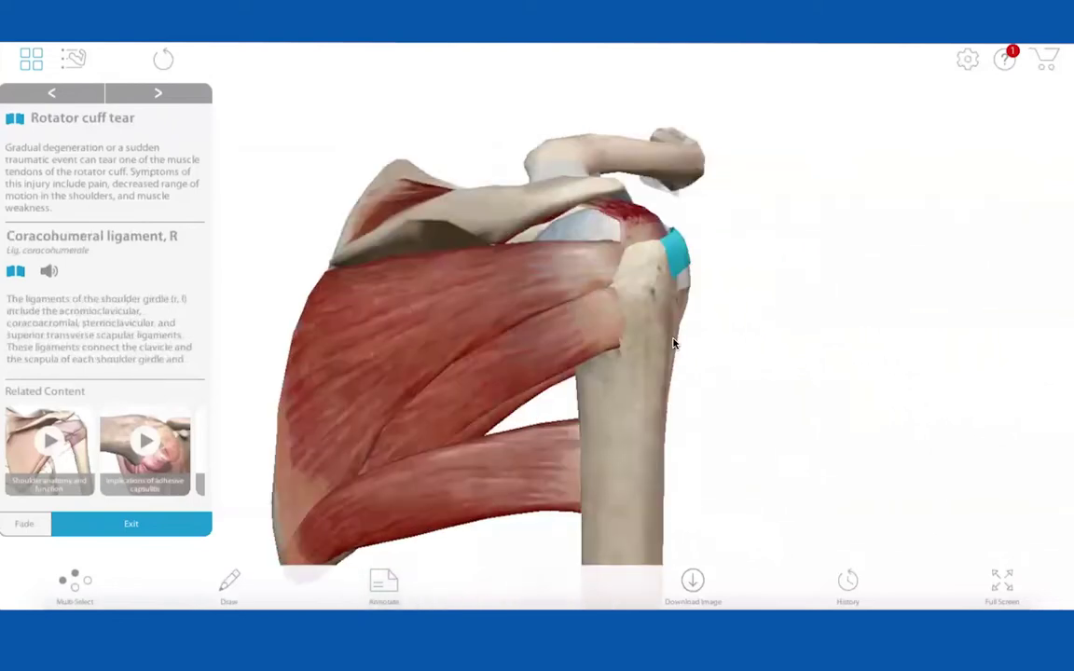
{"action": "left_click_drag", "start_coordinate": [610, 308], "coordinate": [480, 312]}
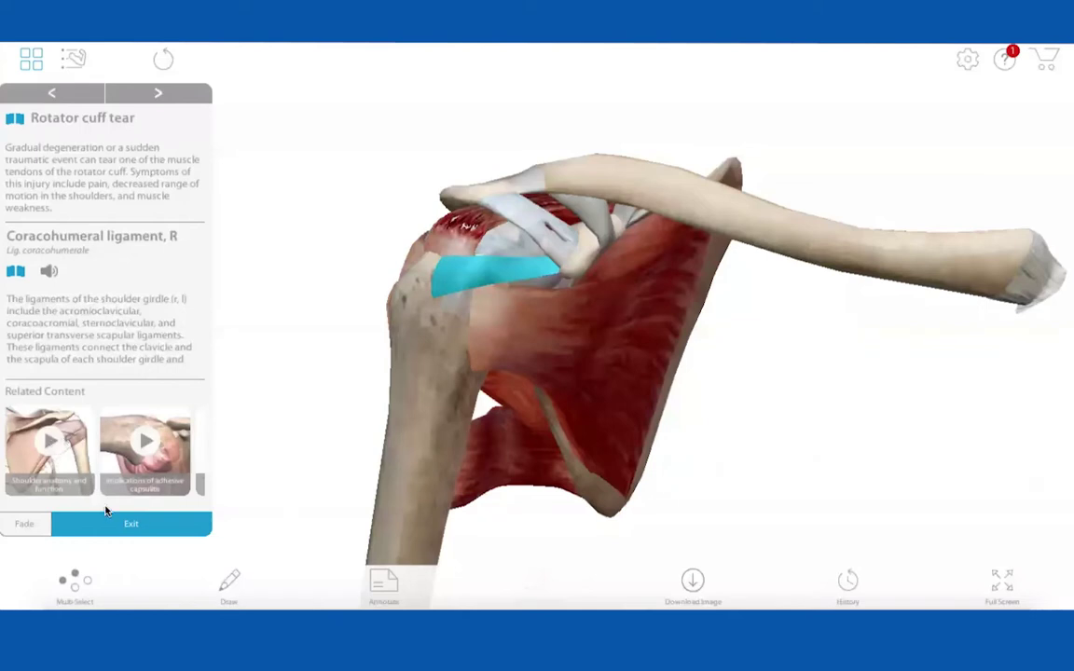
- Select the infraspinatus on the back of the shoulder model, fade it, and inspect the joint from the back and front
{"action": "left_click_drag", "start_coordinate": [121, 457], "coordinate": [182, 471]}
{"action": "mouse_move", "coordinate": [474, 353]}
{"action": "left_mouse_down"}
{"action": "mouse_move", "coordinate": [655, 393]}
{"action": "mouse_move", "coordinate": [626, 340]}
{"action": "mouse_move", "coordinate": [464, 352]}
{"action": "left_mouse_up"}
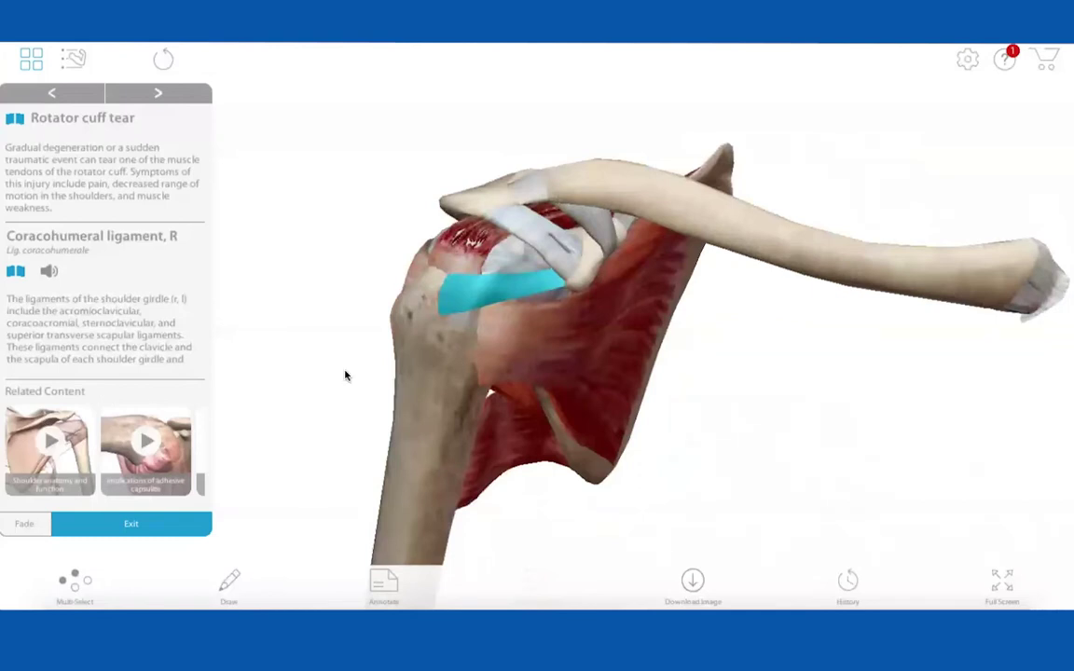
{"action": "left_click_drag", "start_coordinate": [479, 391], "coordinate": [457, 269]}
{"action": "left_click_drag", "start_coordinate": [552, 333], "coordinate": [853, 288]}
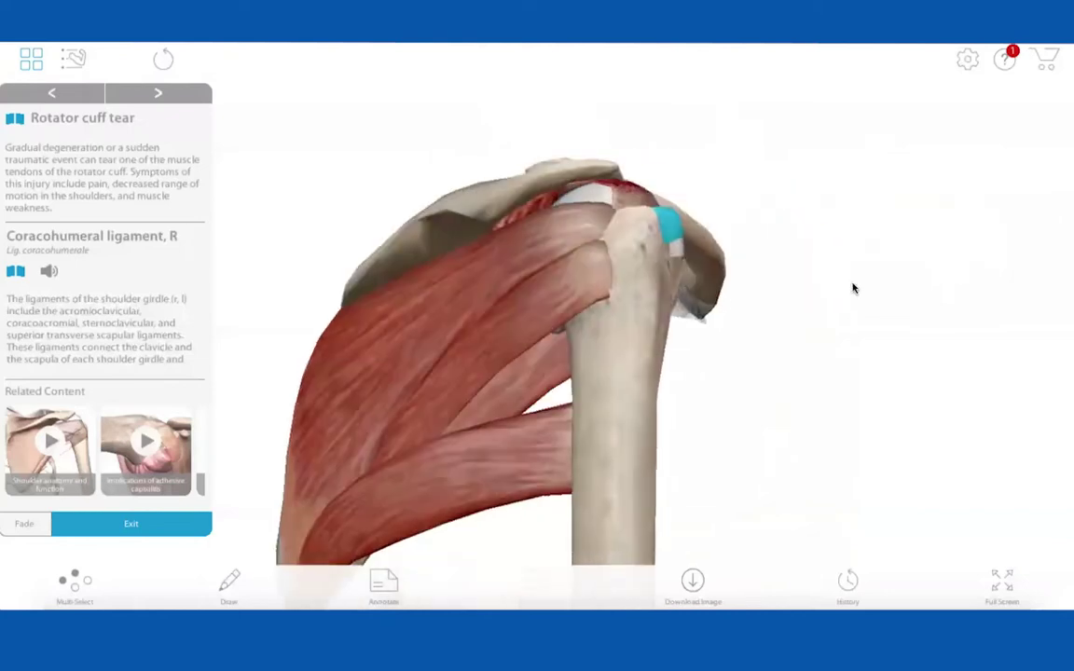
{"action": "left_click", "coordinate": [379, 350]}
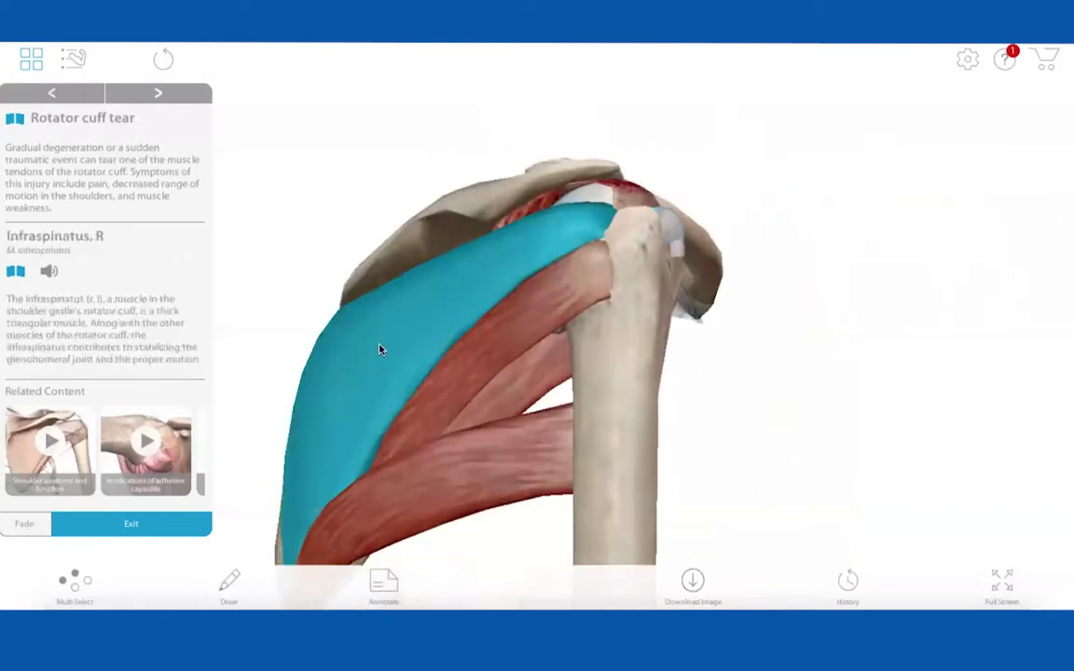
{"action": "left_click", "coordinate": [23, 523]}
{"action": "scroll", "coordinate": [415, 328], "scroll_direction": "up", "scroll_amount": 5}
{"action": "scroll", "coordinate": [414, 329], "scroll_direction": "down", "scroll_amount": 5}
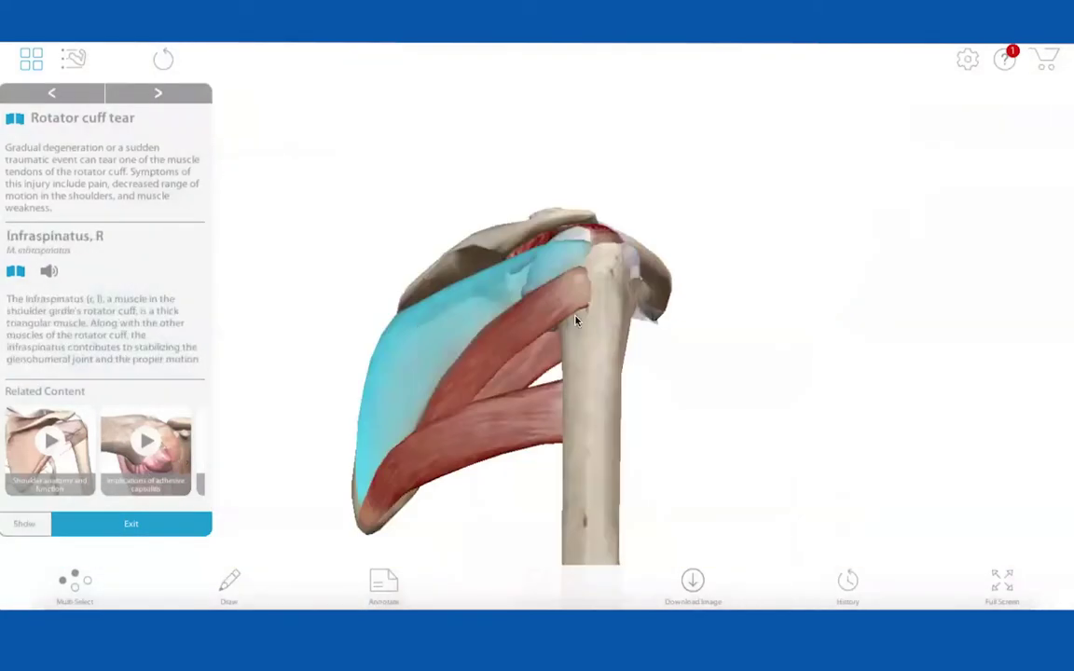
{"action": "left_click_drag", "start_coordinate": [573, 314], "coordinate": [367, 374]}
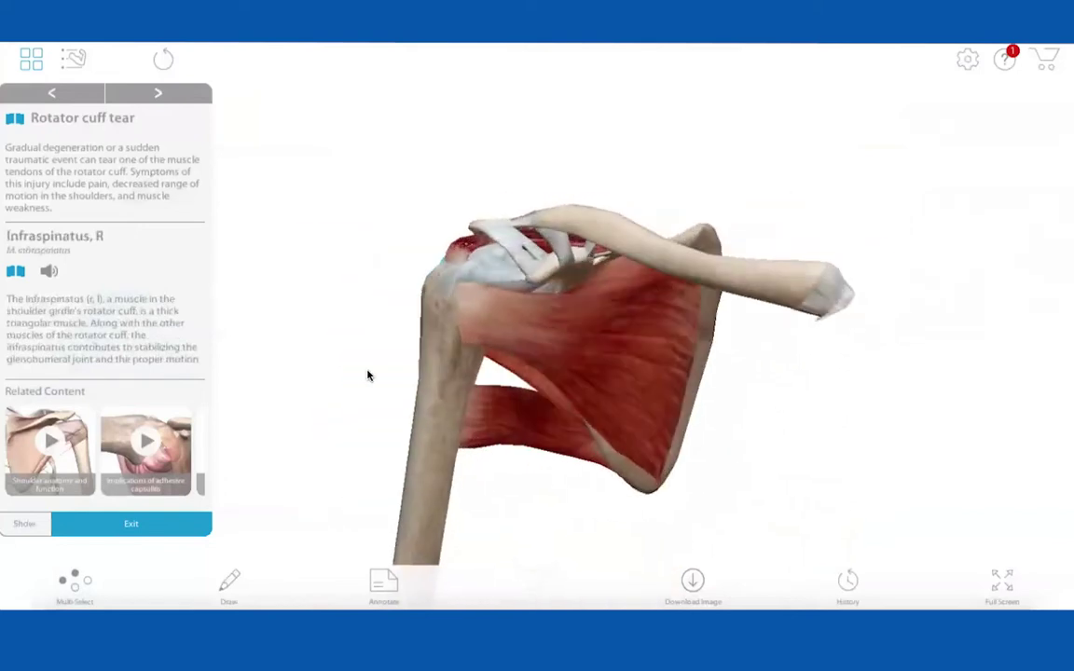
- Select the humerus in the rotator cuff tear model and inspect the shoulder from the side
{"action": "left_click", "coordinate": [544, 319]}
{"action": "left_click", "coordinate": [451, 368]}
{"action": "left_click_drag", "start_coordinate": [469, 364], "coordinate": [637, 409]}
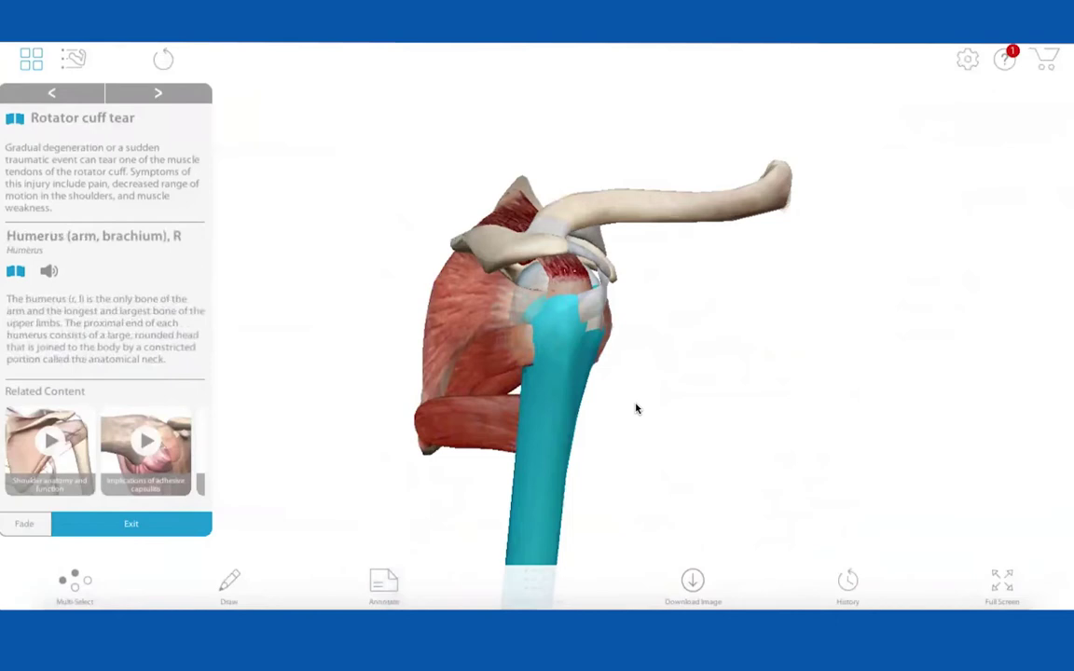
- Inspect the Partially torn supraspinatus view with the supraspinatus definition displayed, and examine the Normal anatomy view
{"action": "left_click", "coordinate": [160, 92]}
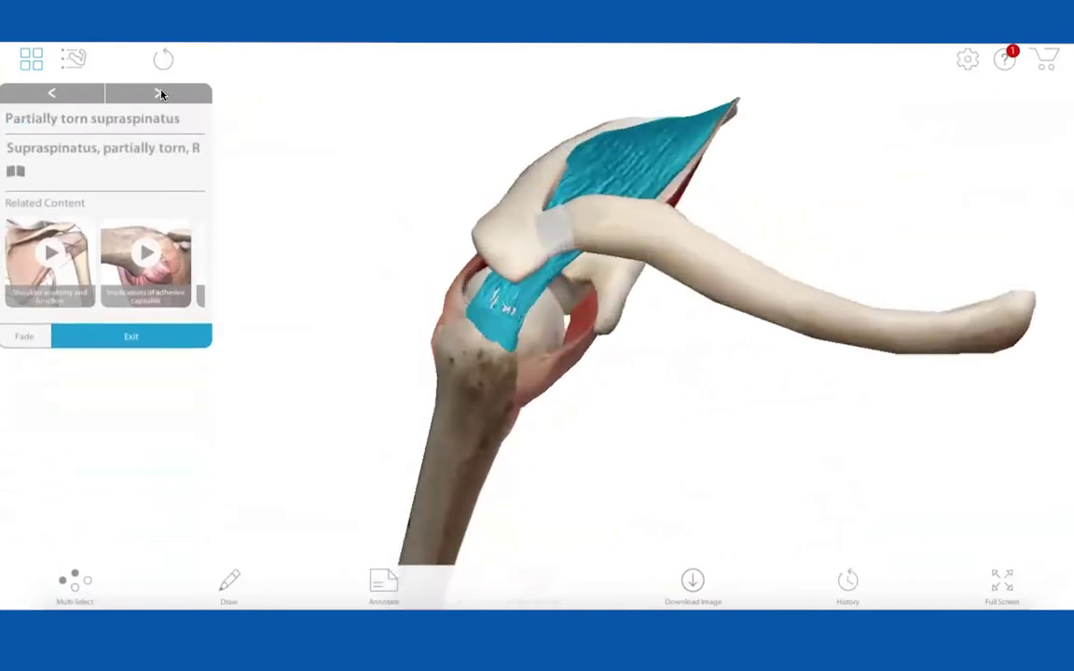
{"action": "left_click_drag", "start_coordinate": [540, 262], "coordinate": [702, 206]}
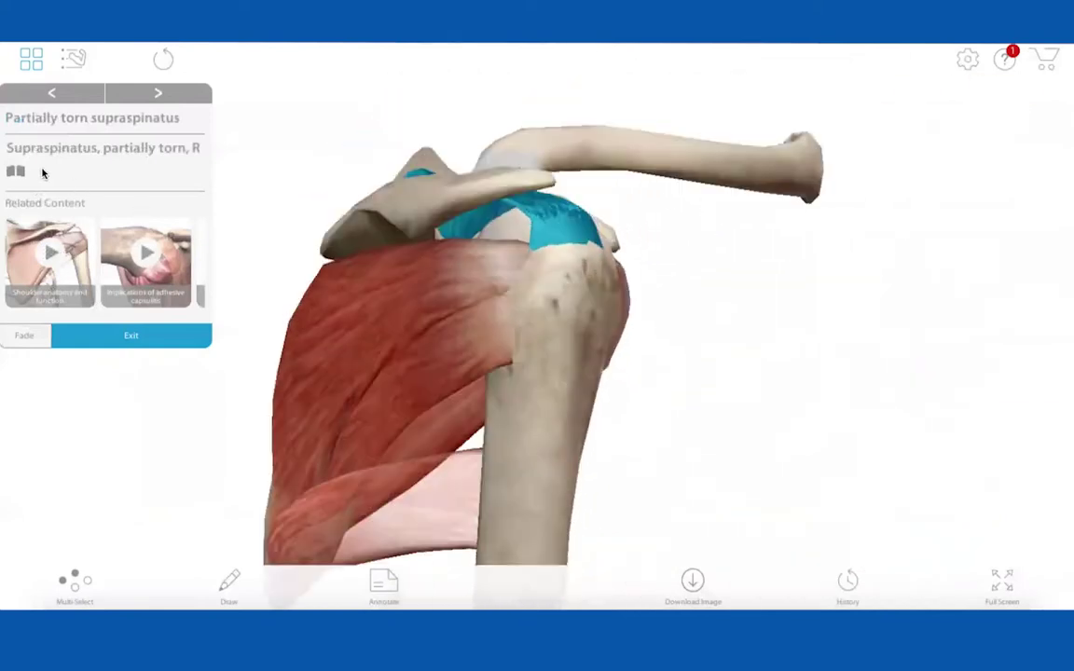
{"action": "left_click", "coordinate": [17, 171]}
{"action": "left_click_drag", "start_coordinate": [505, 292], "coordinate": [311, 323]}
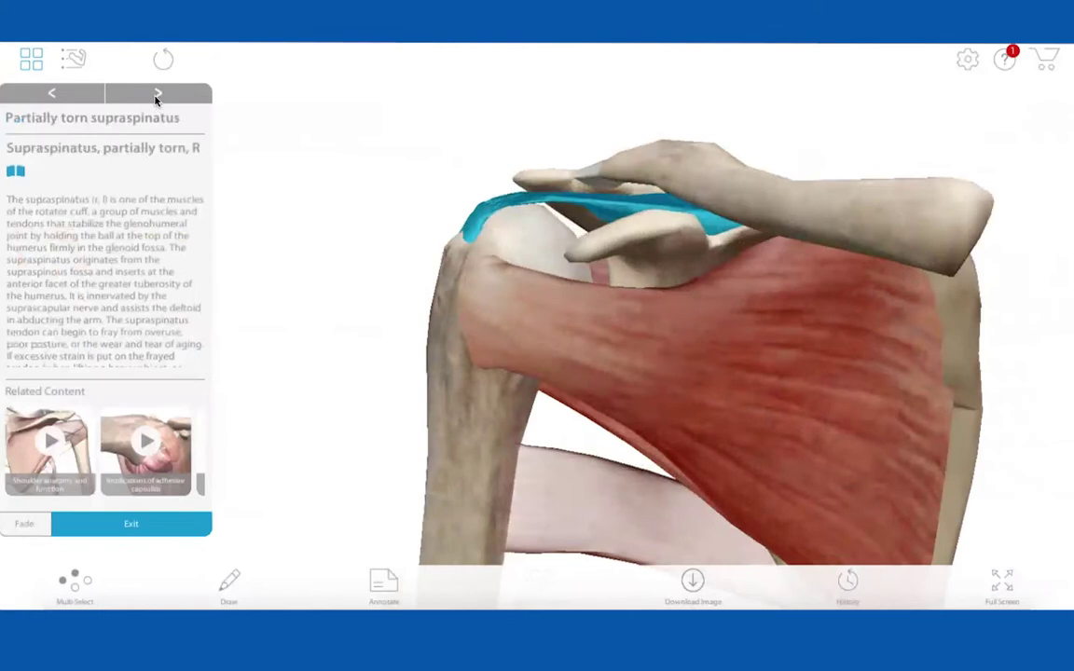
{"action": "left_click", "coordinate": [157, 97]}
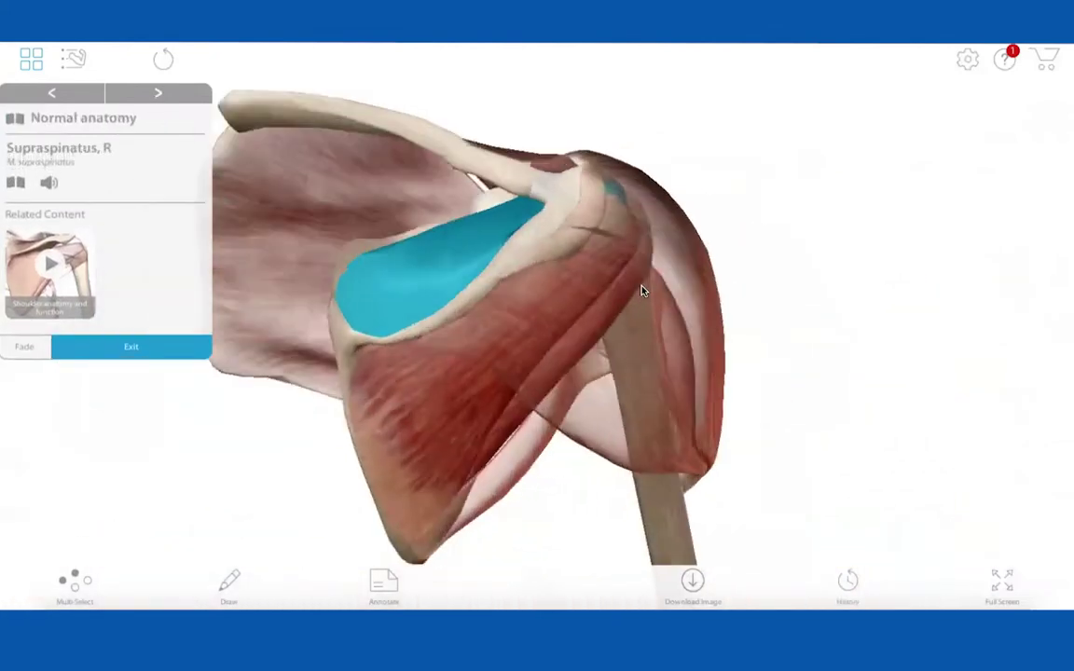
{"action": "left_click_drag", "start_coordinate": [642, 292], "coordinate": [457, 293]}
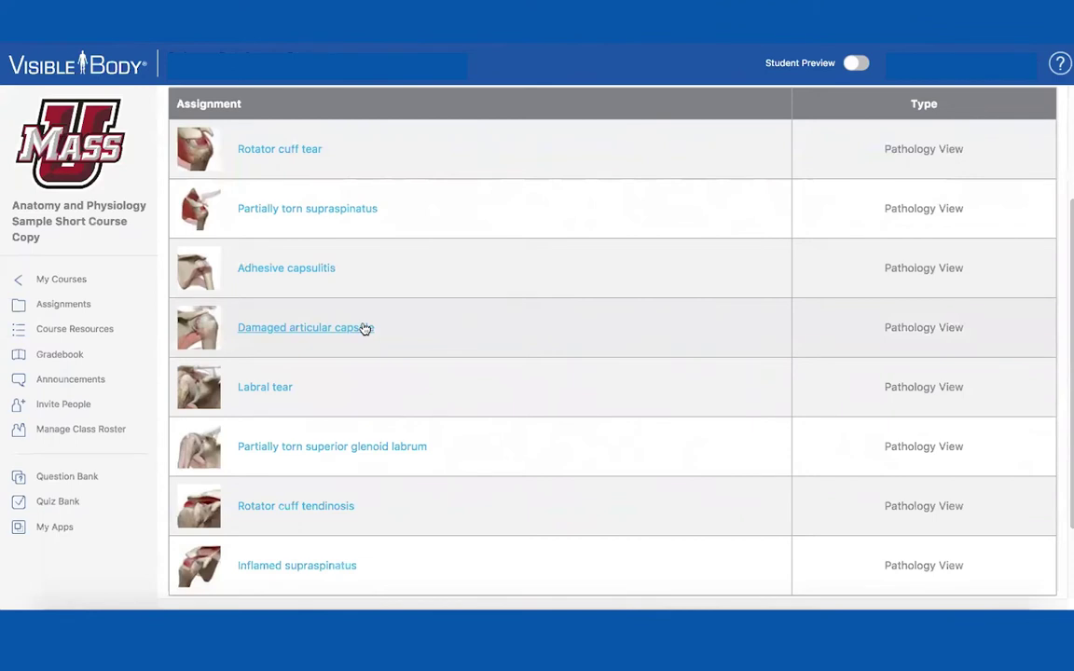
- Return to the course's assignments and start a new assignment with Muscle Premium as its source
{"action": "scroll", "coordinate": [420, 357], "scroll_direction": "down", "scroll_amount": 1}
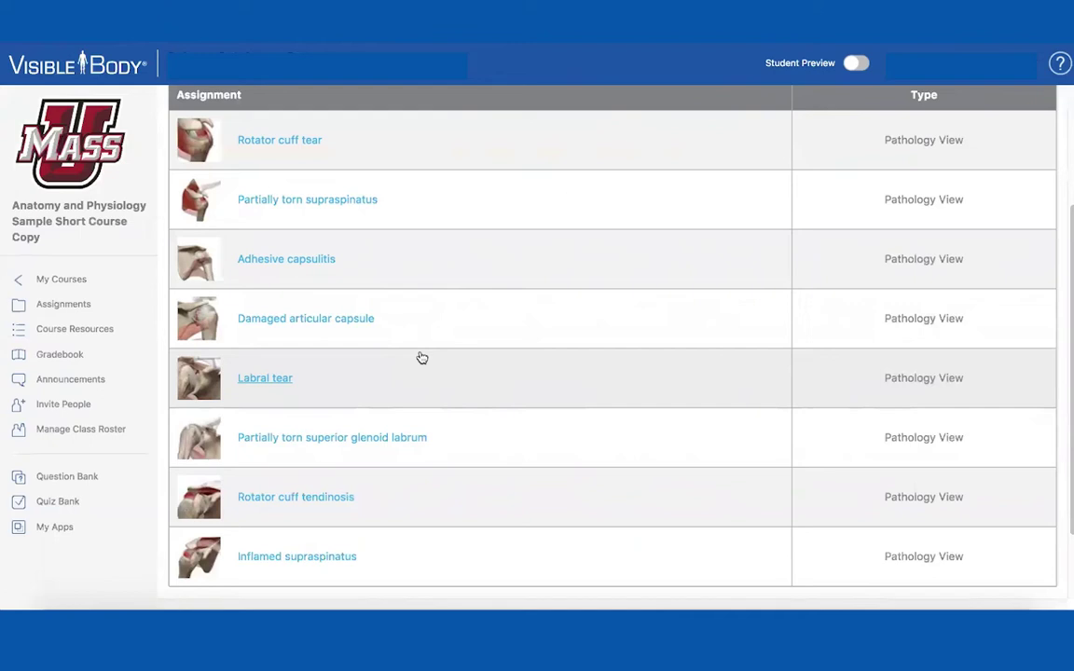
{"action": "left_click", "coordinate": [41, 304]}
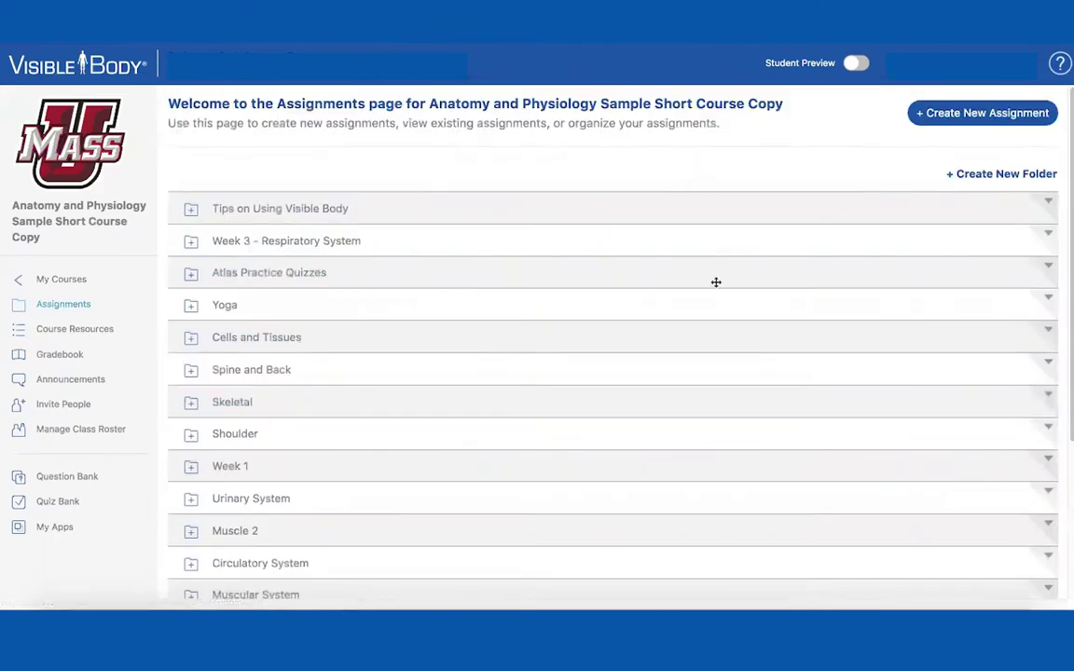
{"action": "left_click", "coordinate": [936, 121]}
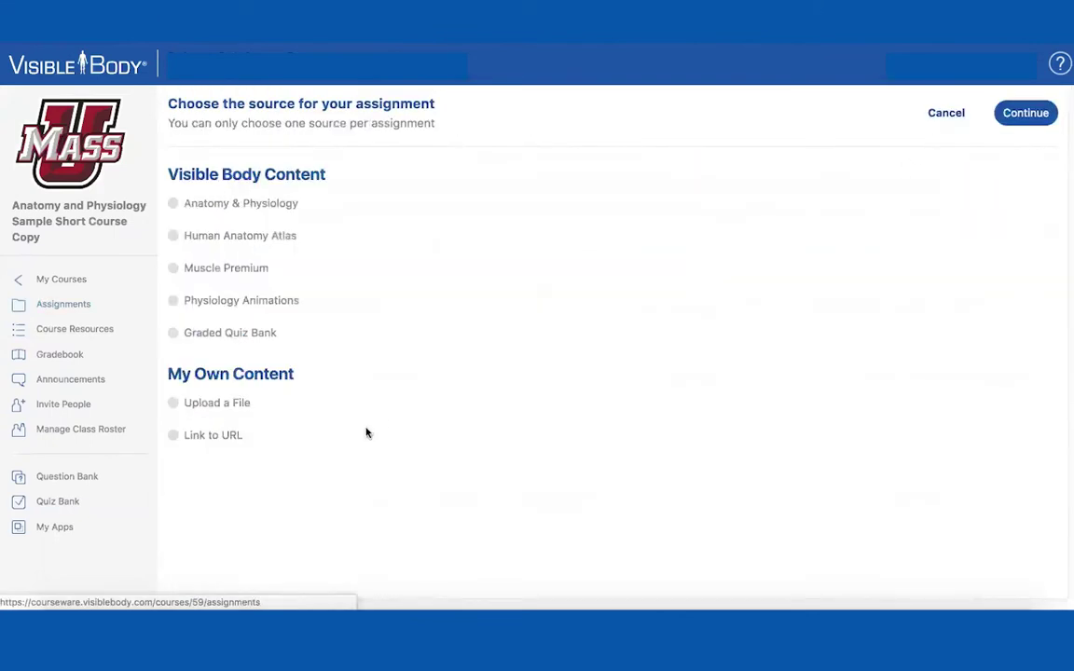
{"action": "left_click", "coordinate": [174, 269]}
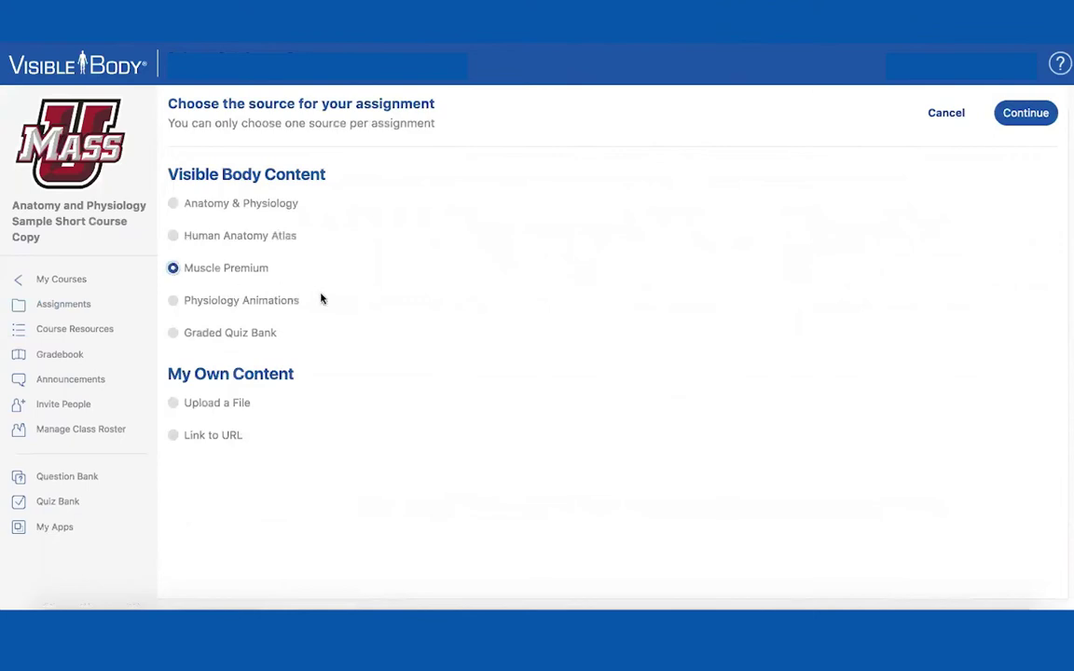
{"action": "left_click", "coordinate": [1026, 111]}
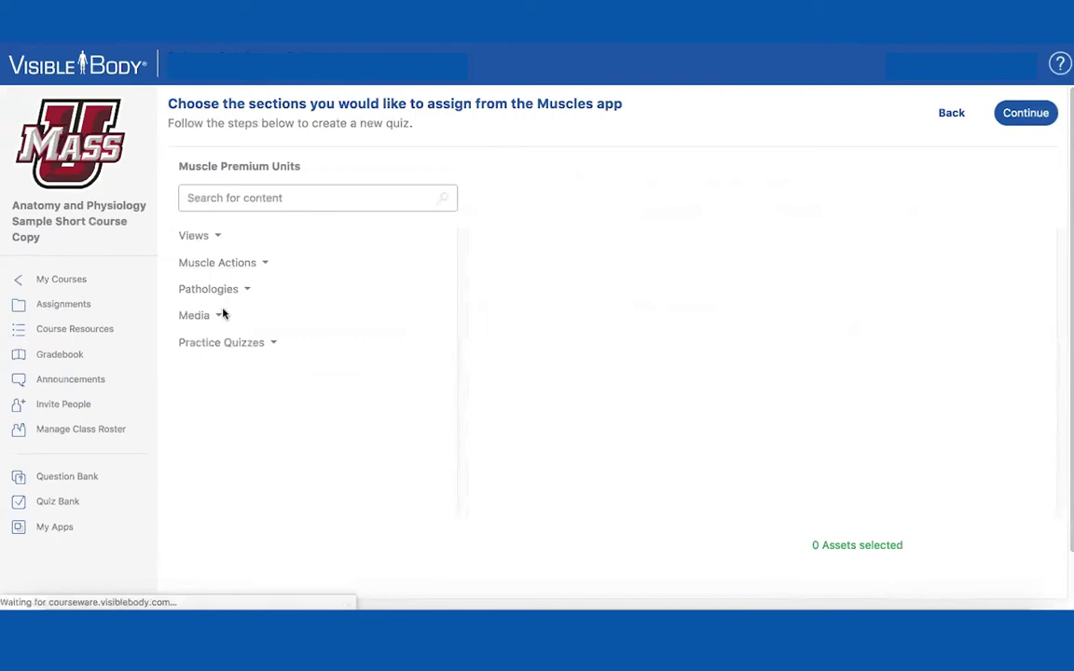
- Browse the Muscle Premium views and include all Head and Neck views in the assignment
{"action": "left_click", "coordinate": [218, 240]}
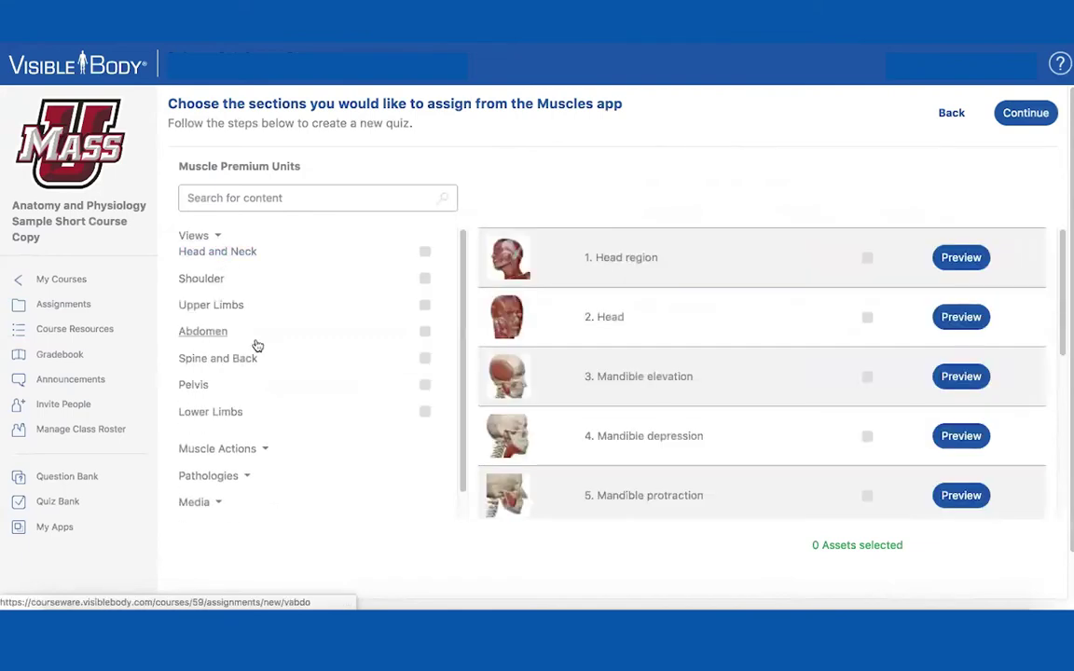
{"action": "scroll", "coordinate": [634, 391], "scroll_direction": "down", "scroll_amount": 2}
{"action": "scroll", "coordinate": [637, 397], "scroll_direction": "down", "scroll_amount": 1}
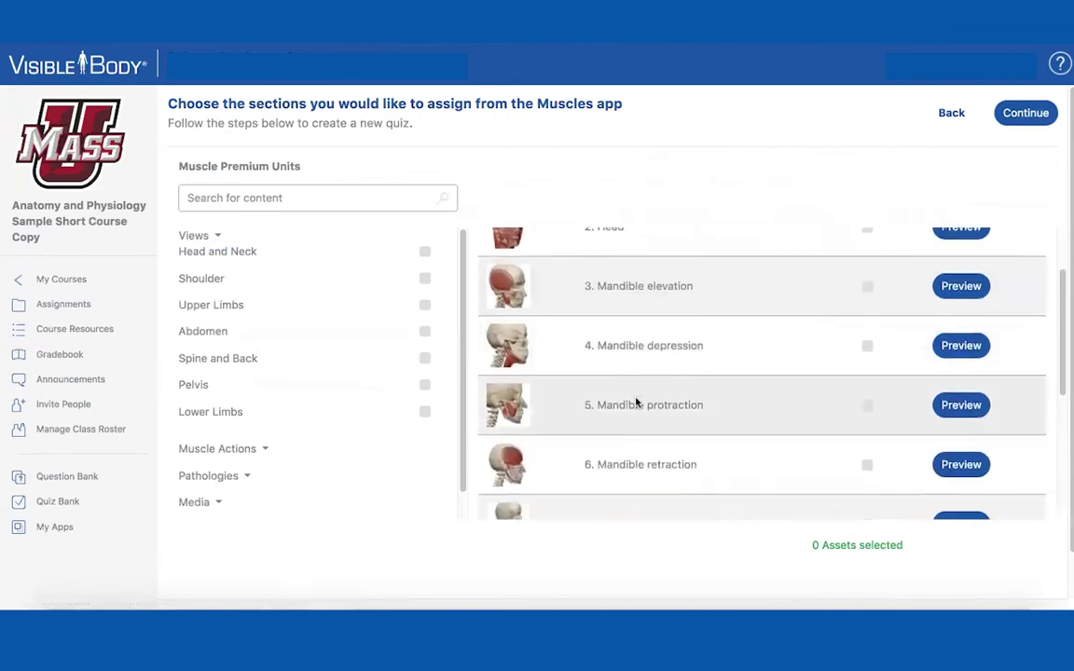
{"action": "left_click", "coordinate": [424, 252]}
{"action": "scroll", "coordinate": [747, 356], "scroll_direction": "down", "scroll_amount": 1}
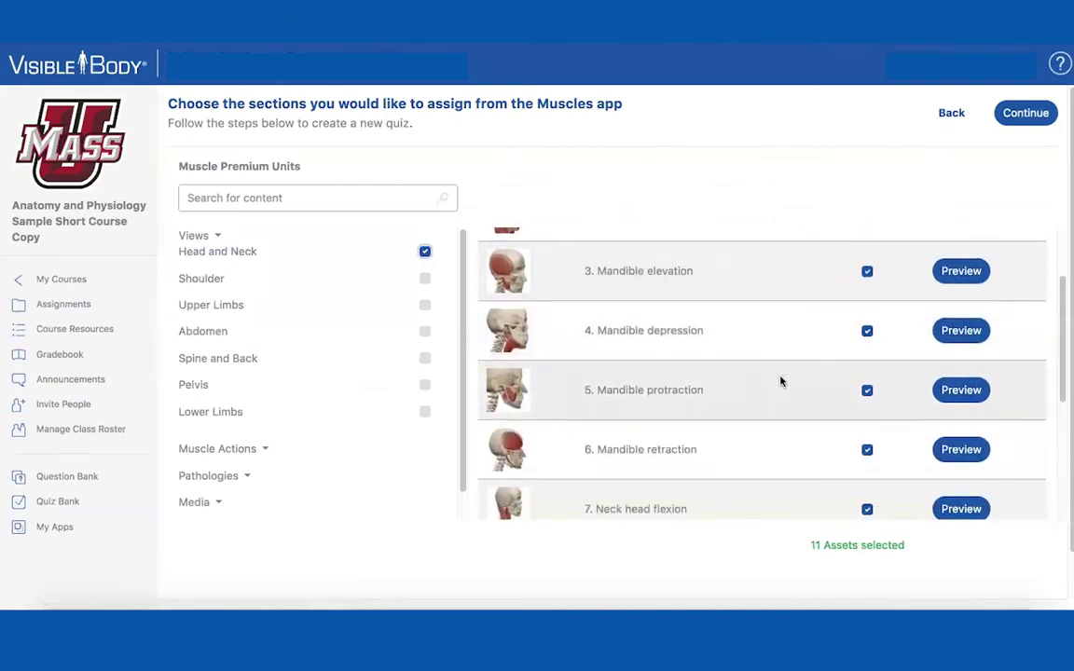
- Exclude and re-include the Mandible protraction and Mandible depression views, and continue to the new assignment's details
{"action": "left_click", "coordinate": [869, 390]}
{"action": "left_click", "coordinate": [868, 333]}
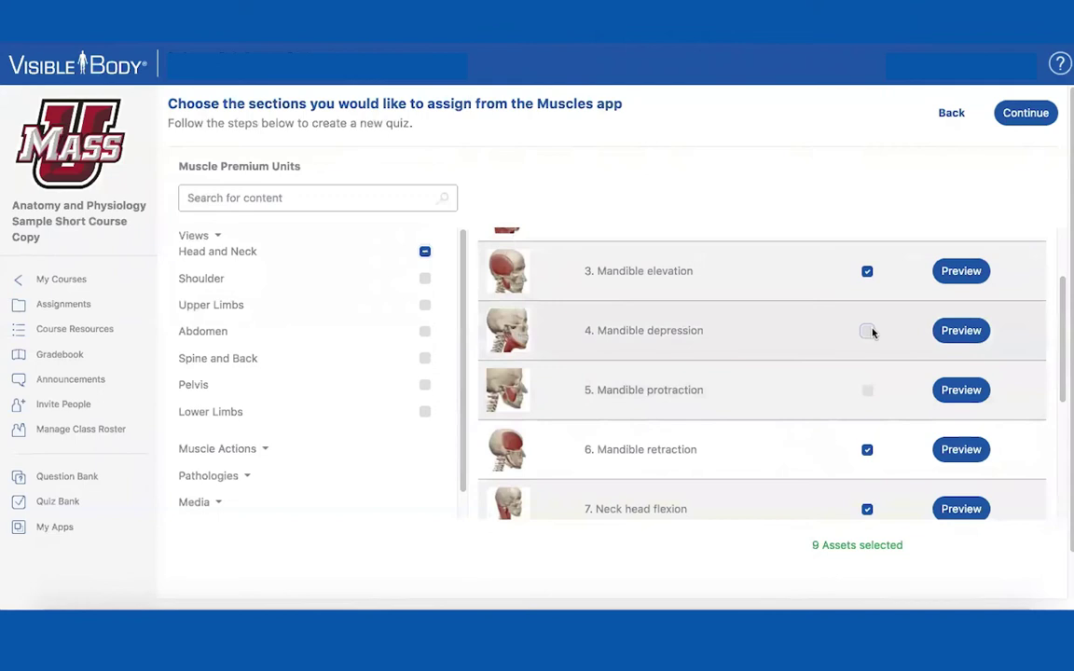
{"action": "left_click", "coordinate": [867, 332]}
{"action": "left_click", "coordinate": [867, 391]}
{"action": "left_click", "coordinate": [1027, 114]}
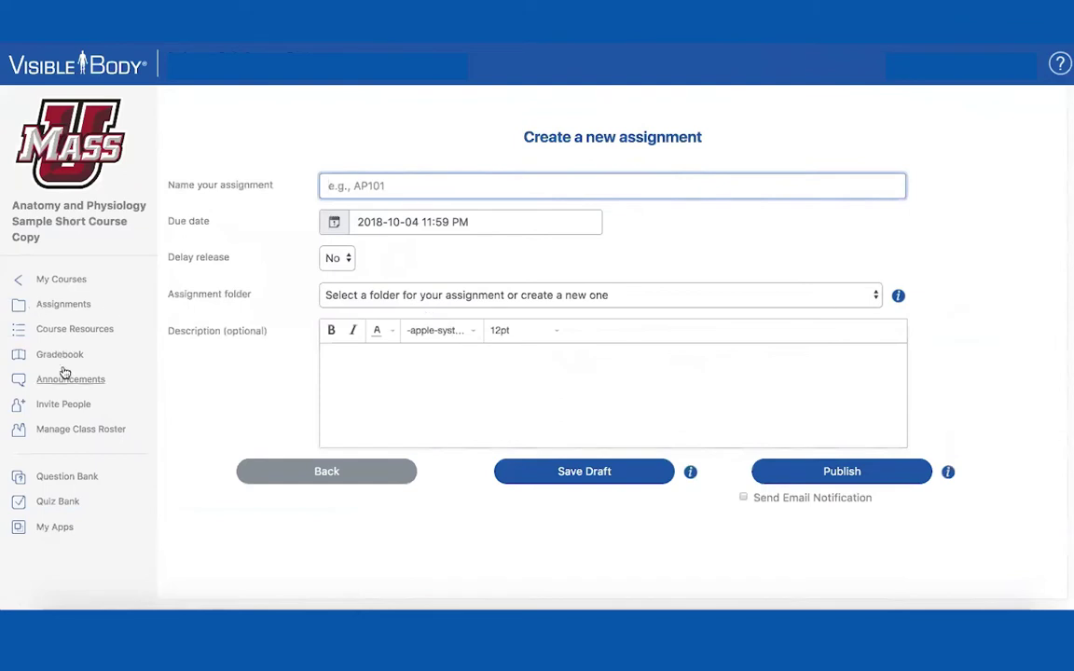
- Open the Quiz Bank and filter the quizzes by author Visible Body and question type Dissection
{"action": "left_click", "coordinate": [58, 500]}
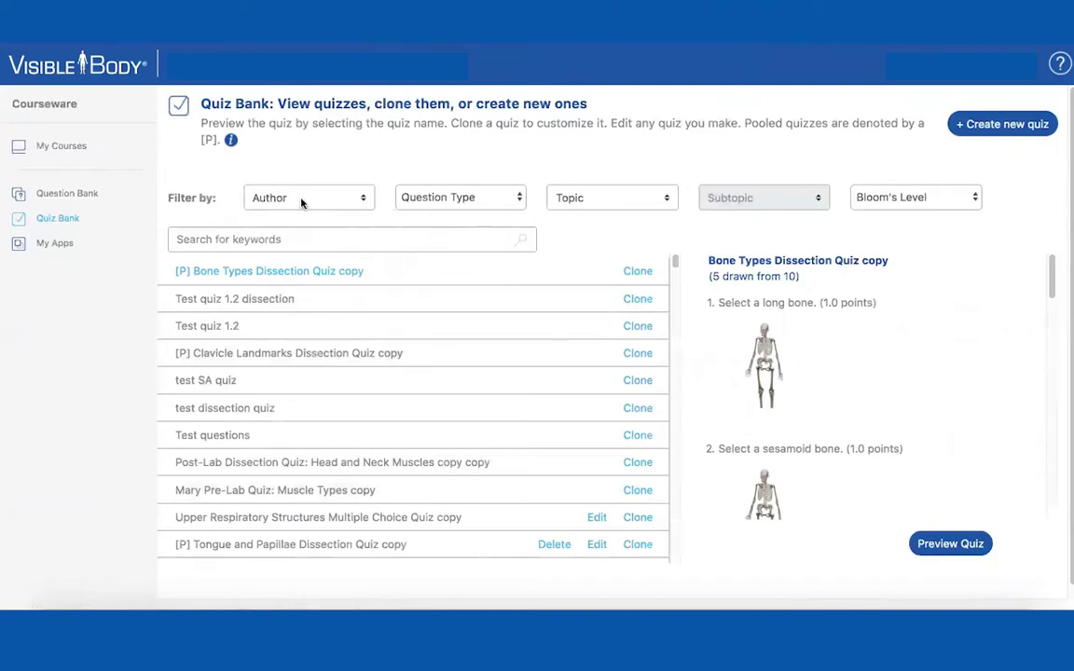
{"action": "left_click", "coordinate": [302, 200]}
{"action": "left_click", "coordinate": [270, 109]}
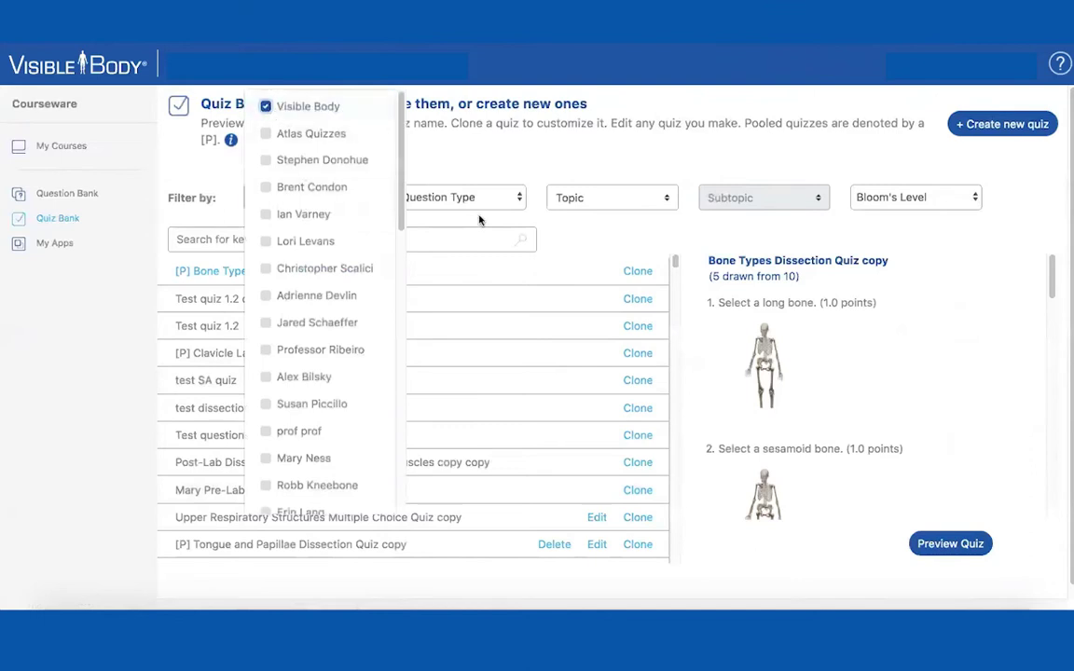
{"action": "left_click", "coordinate": [494, 201]}
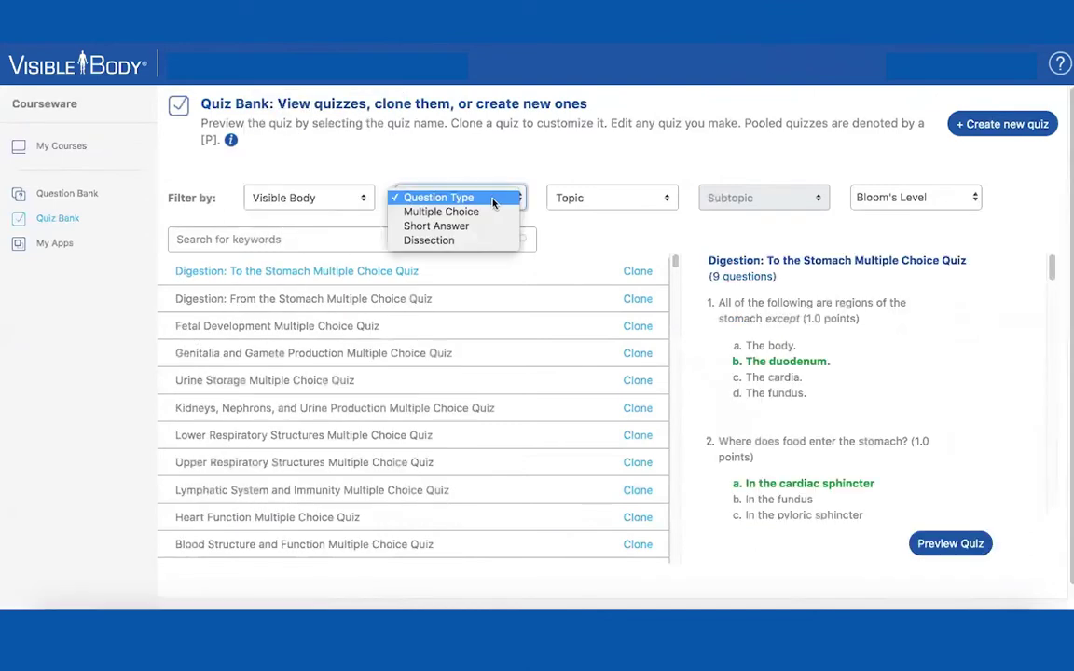
{"action": "left_click", "coordinate": [426, 241]}
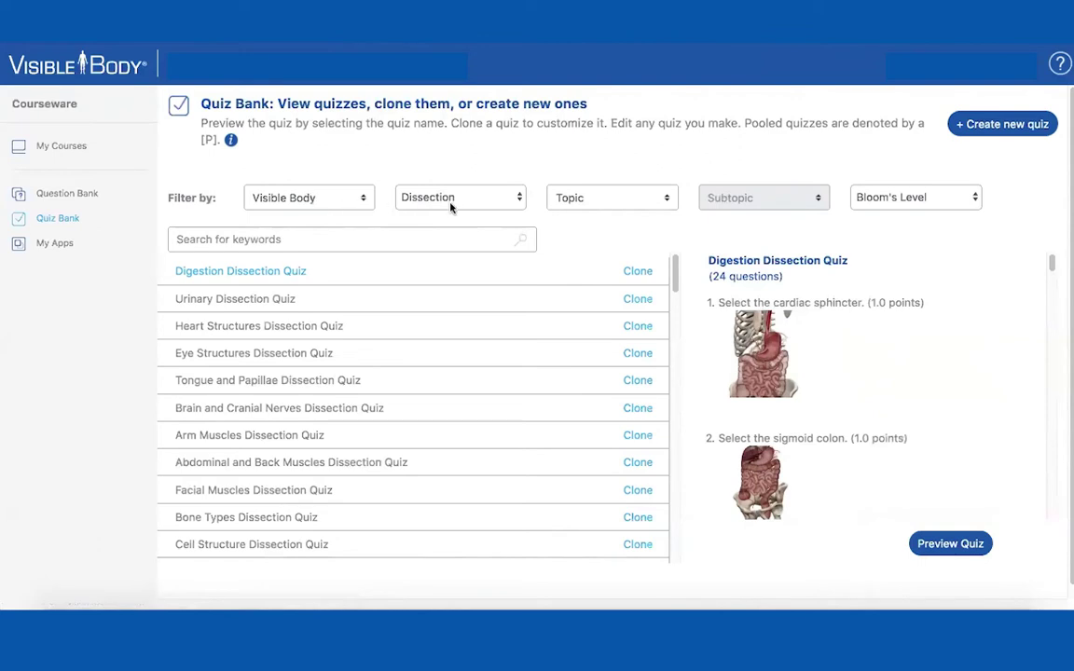
- Narrow the quizzes to the Muscular system topic and the Abdominal muscles subtopic
{"action": "left_click", "coordinate": [577, 205]}
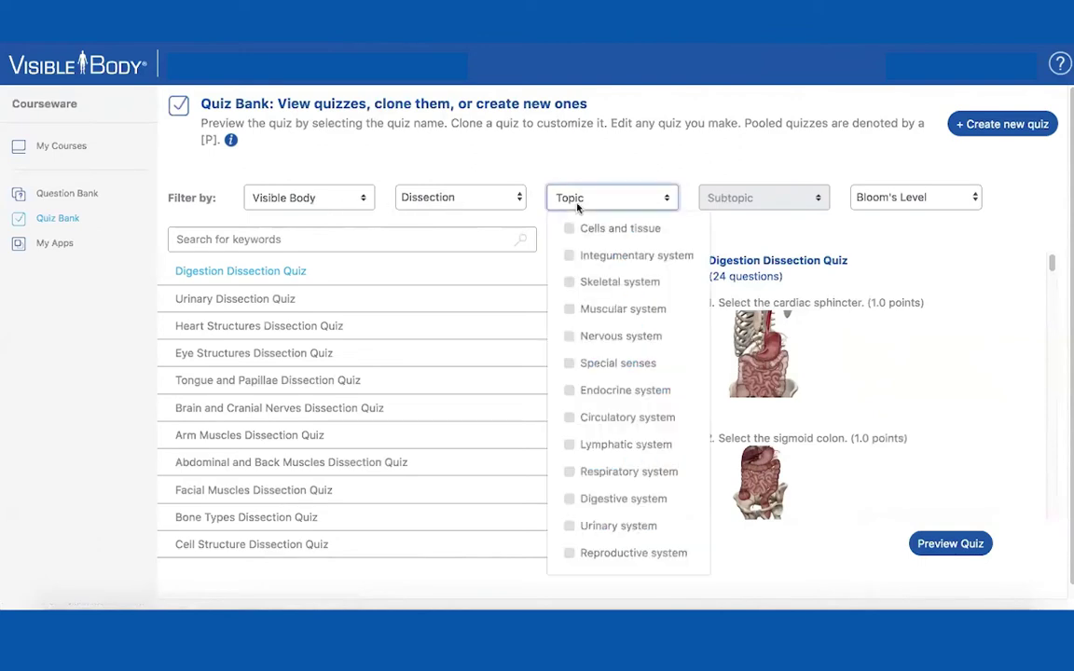
{"action": "left_click", "coordinate": [569, 309]}
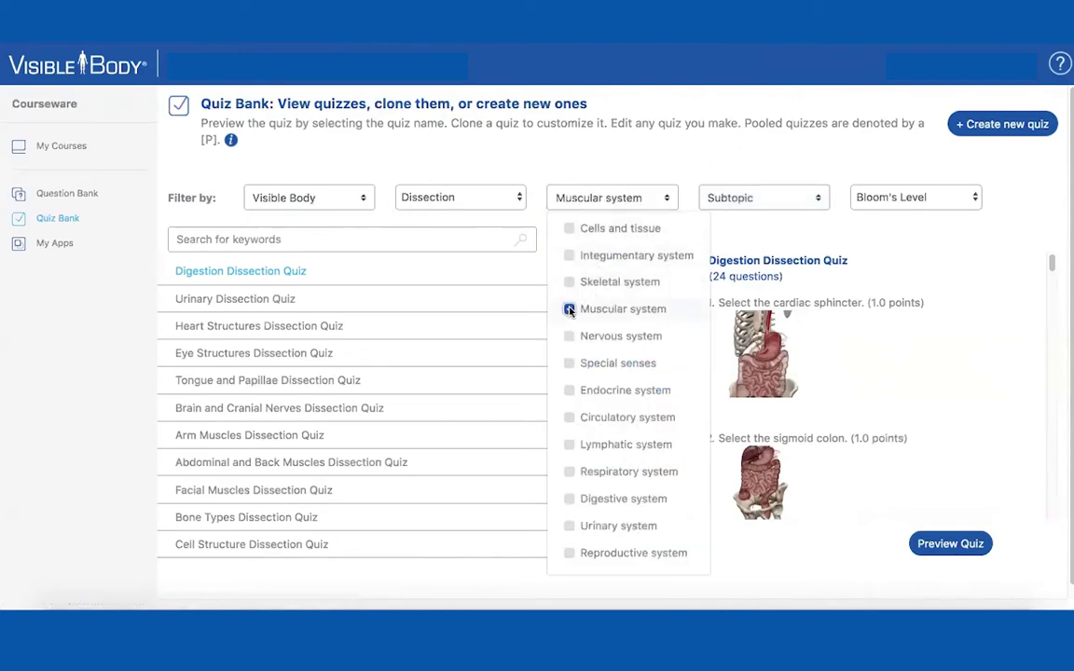
{"action": "left_click", "coordinate": [739, 200]}
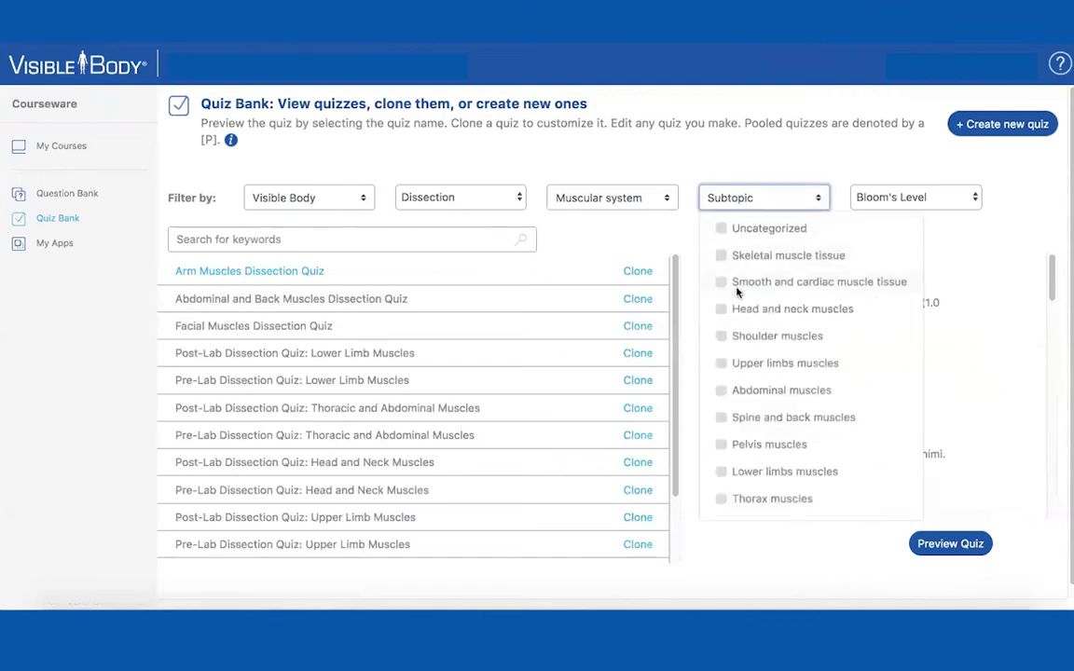
{"action": "left_click", "coordinate": [720, 390]}
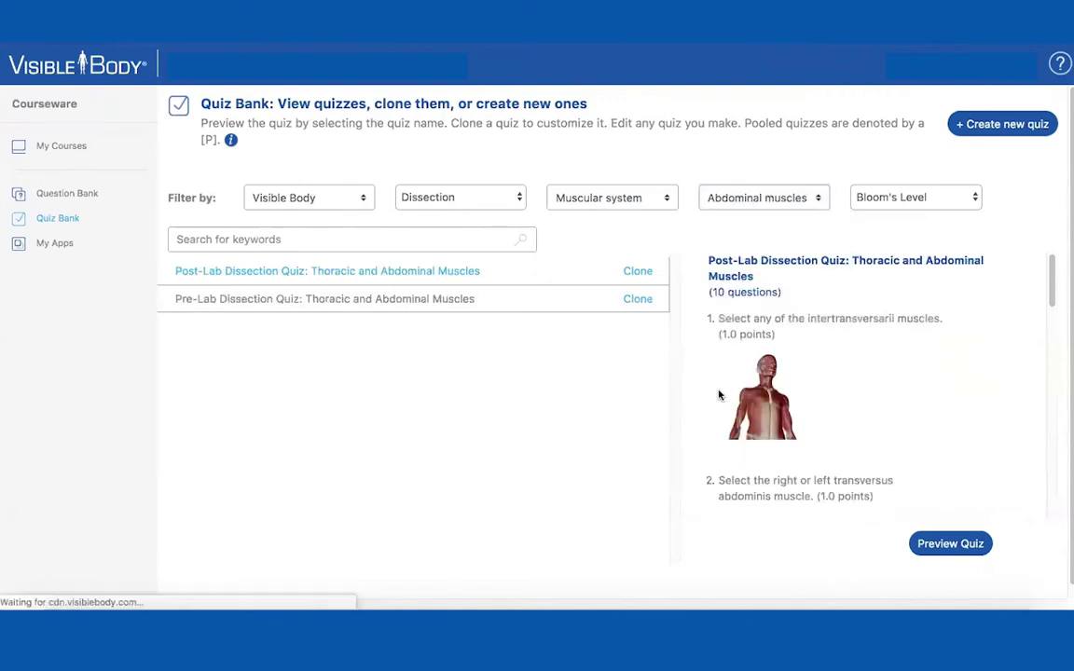
- Review the questions of Pre-Lab Dissection Quiz: Thoracic and Abdominal Muscles and launch the quiz preview
{"action": "left_click", "coordinate": [340, 302]}
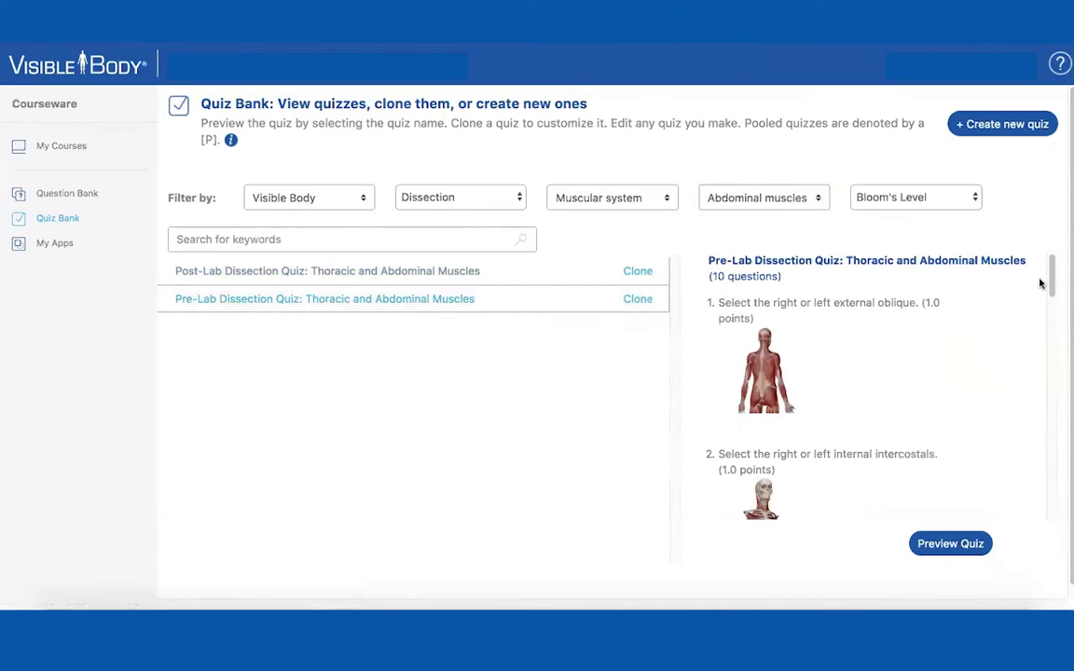
{"action": "left_click_drag", "start_coordinate": [1049, 282], "coordinate": [1059, 353]}
{"action": "left_click", "coordinate": [950, 545]}
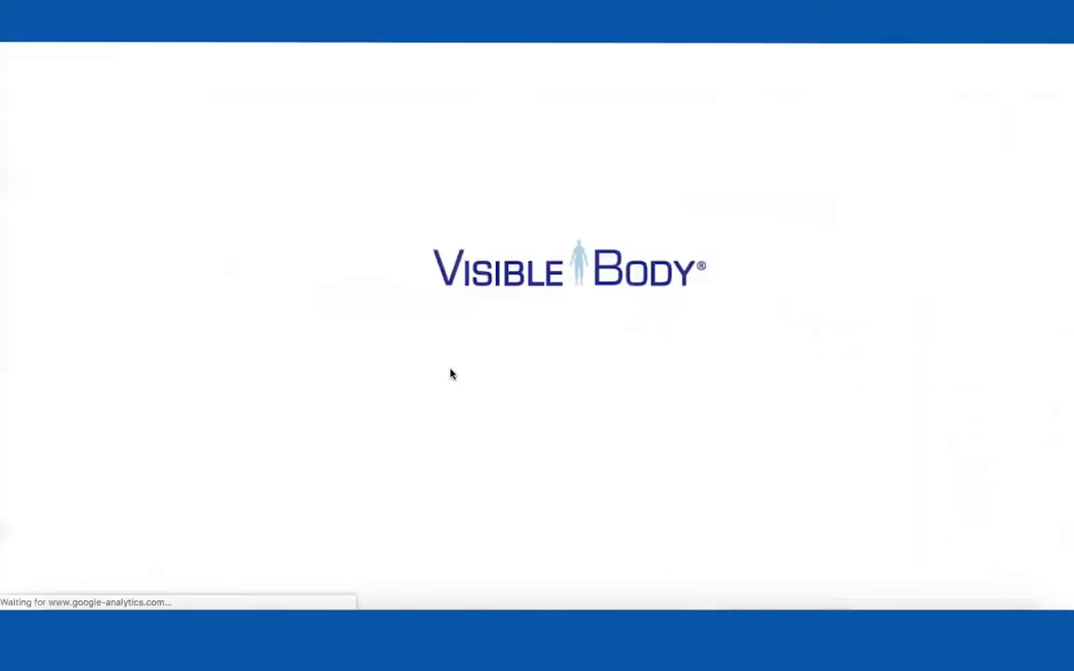
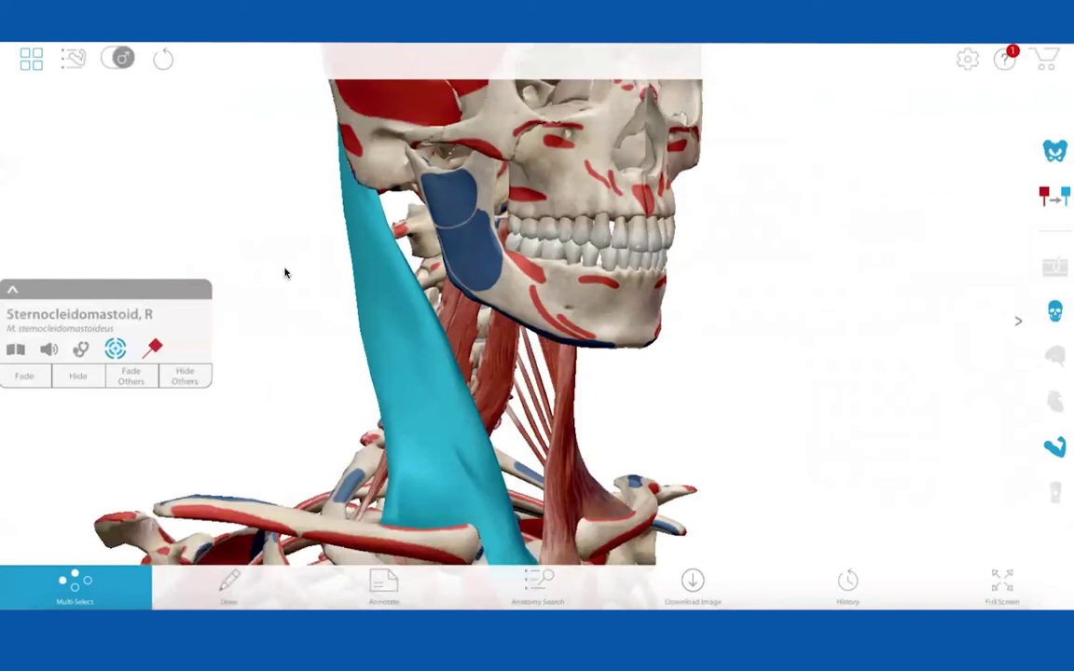
- Add the left sternocleidomastoid to the selected right one in the head and neck model, and inspect both muscles
{"action": "left_click_drag", "start_coordinate": [307, 420], "coordinate": [615, 455]}
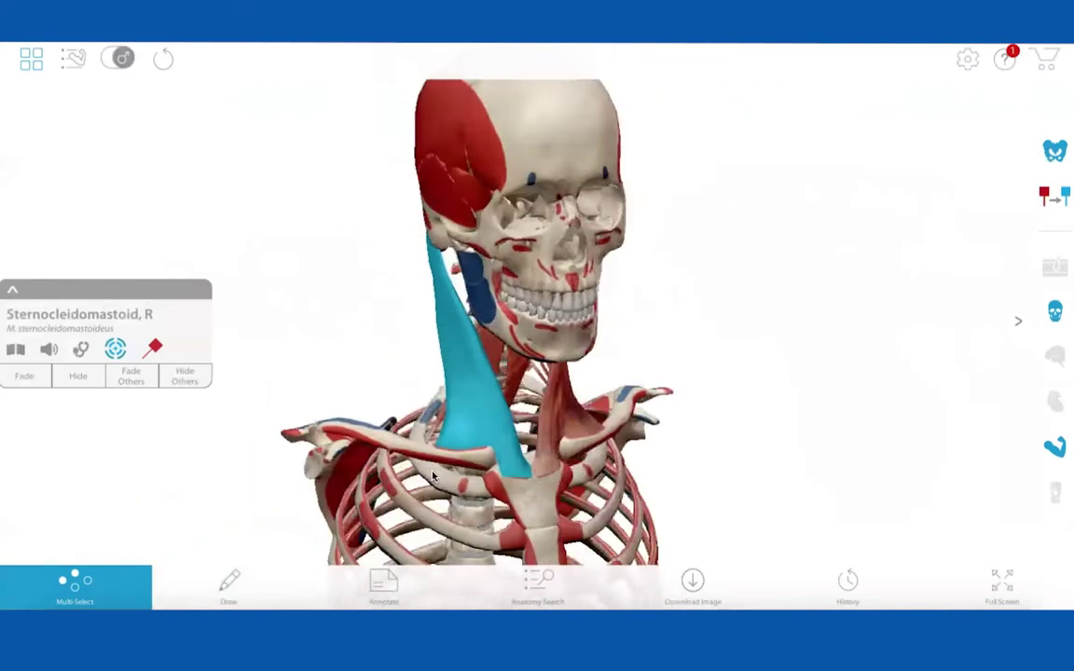
{"action": "scroll", "coordinate": [598, 433], "scroll_direction": "down", "scroll_amount": 2}
{"action": "left_click_drag", "start_coordinate": [531, 399], "coordinate": [586, 425]}
{"action": "left_click", "coordinate": [575, 398]}
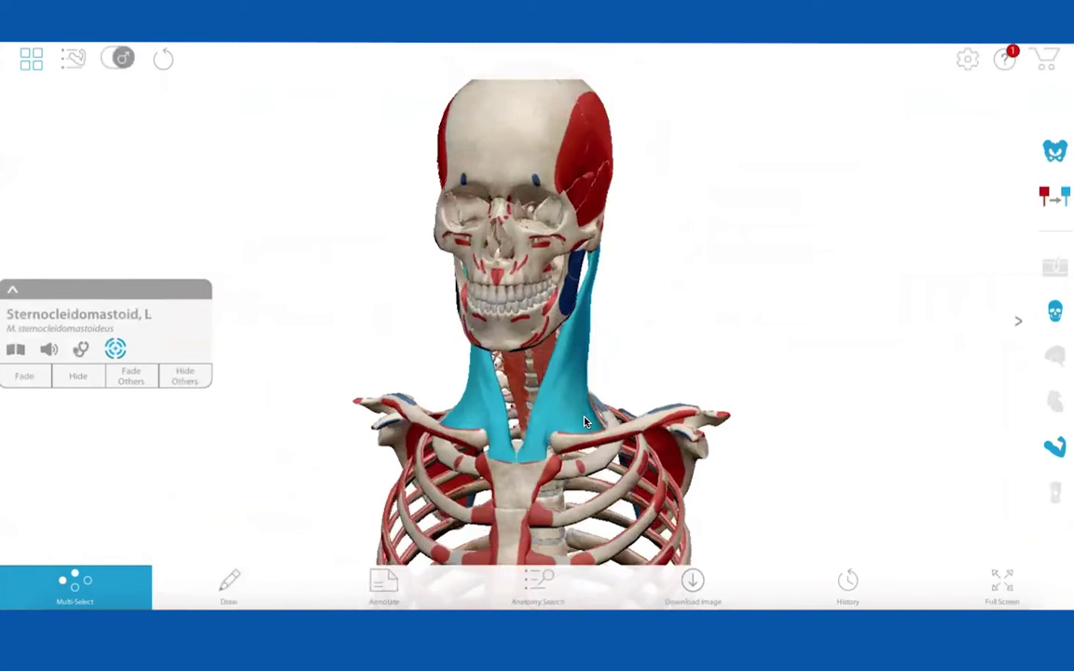
{"action": "scroll", "coordinate": [585, 421], "scroll_direction": "up", "scroll_amount": 2}
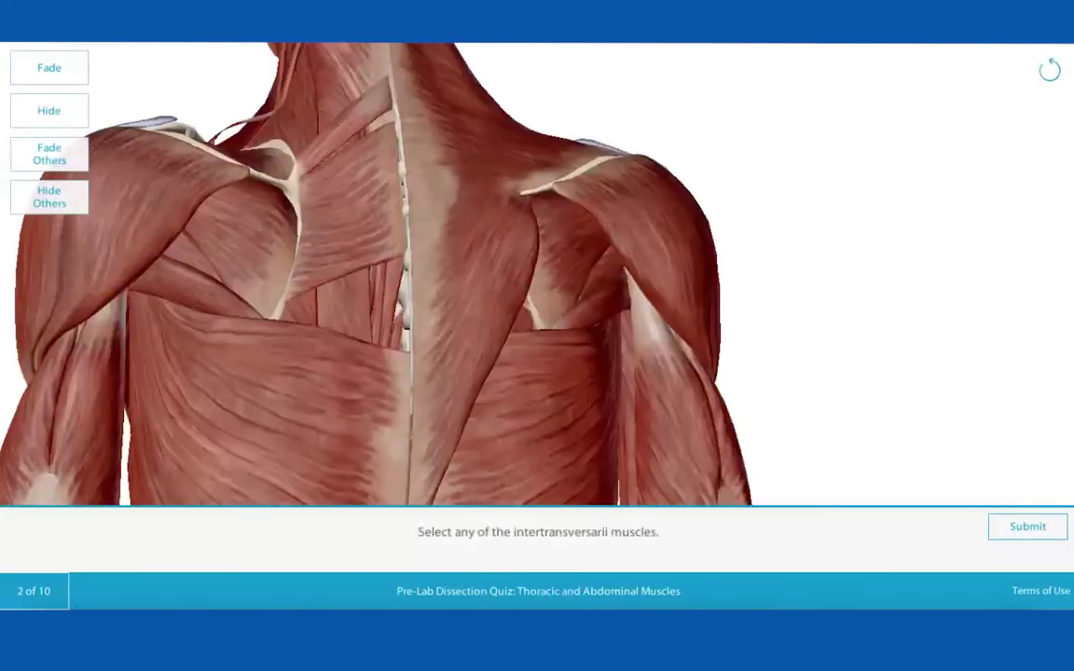
- Close the Pre-Lab Dissection Quiz preview and leave the site
{"action": "key", "text": "super+w"}
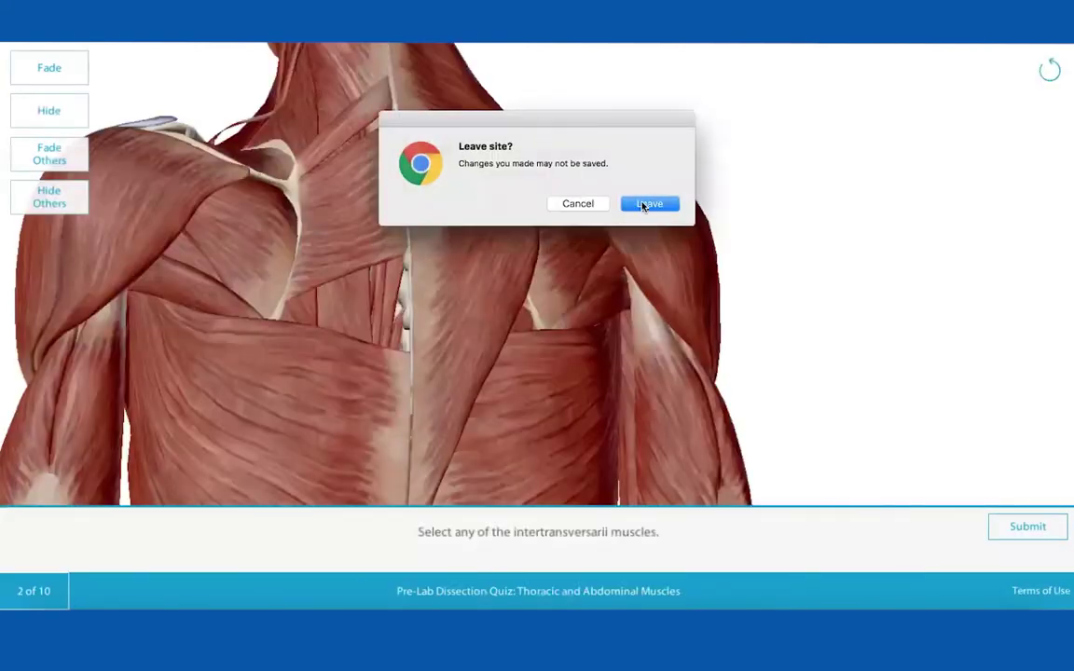
{"action": "left_click", "coordinate": [648, 203]}
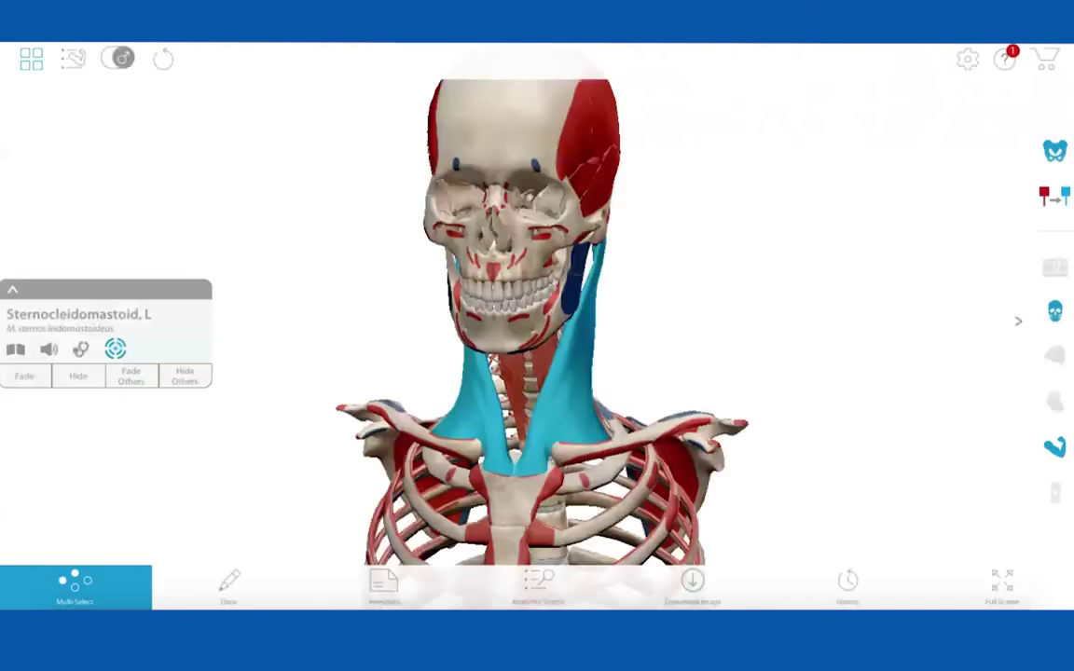
- Return to the content library and browse the Normal Anatomy views of the head, neck and shoulder
{"action": "left_click", "coordinate": [30, 57]}
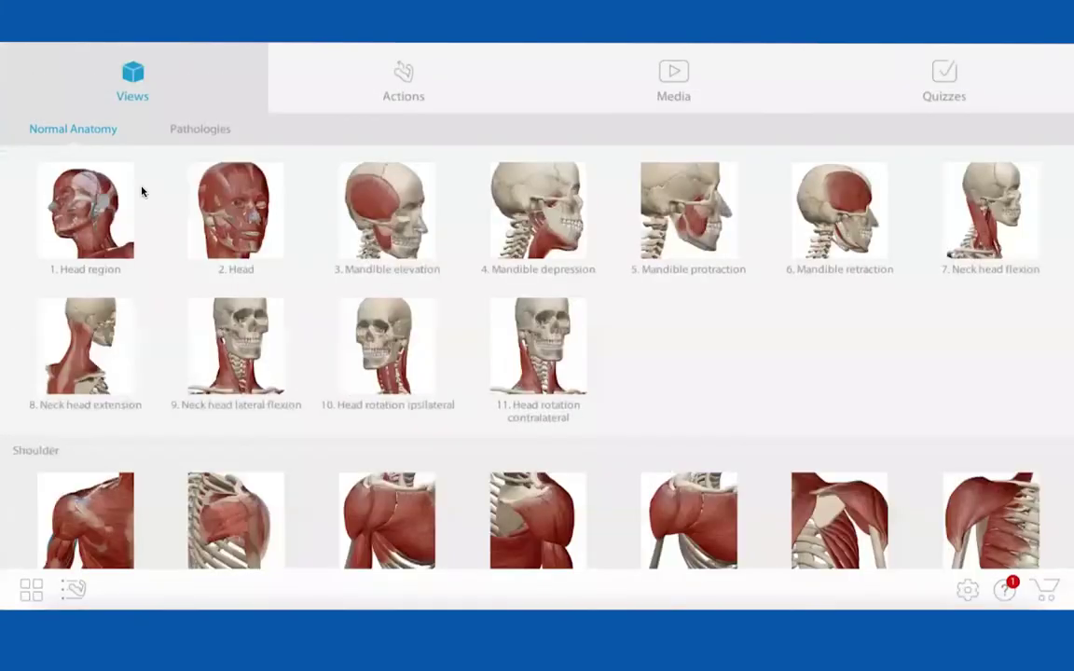
{"action": "scroll", "coordinate": [307, 407], "scroll_direction": "down", "scroll_amount": 3}
{"action": "scroll", "coordinate": [308, 406], "scroll_direction": "up", "scroll_amount": 1}
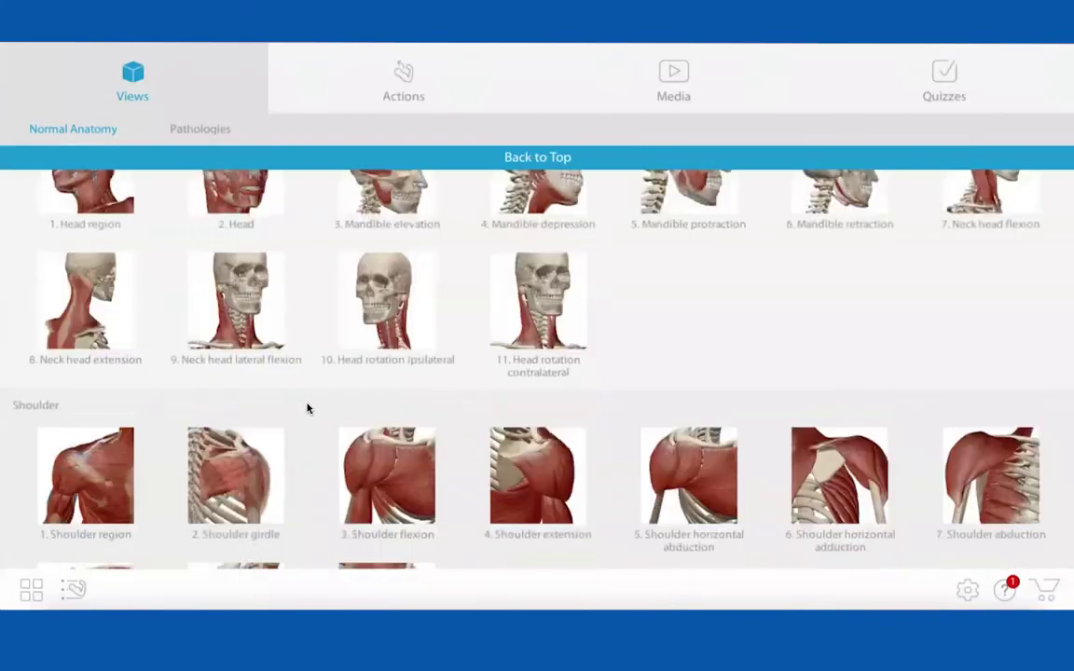
{"action": "scroll", "coordinate": [308, 407], "scroll_direction": "up", "scroll_amount": 1}
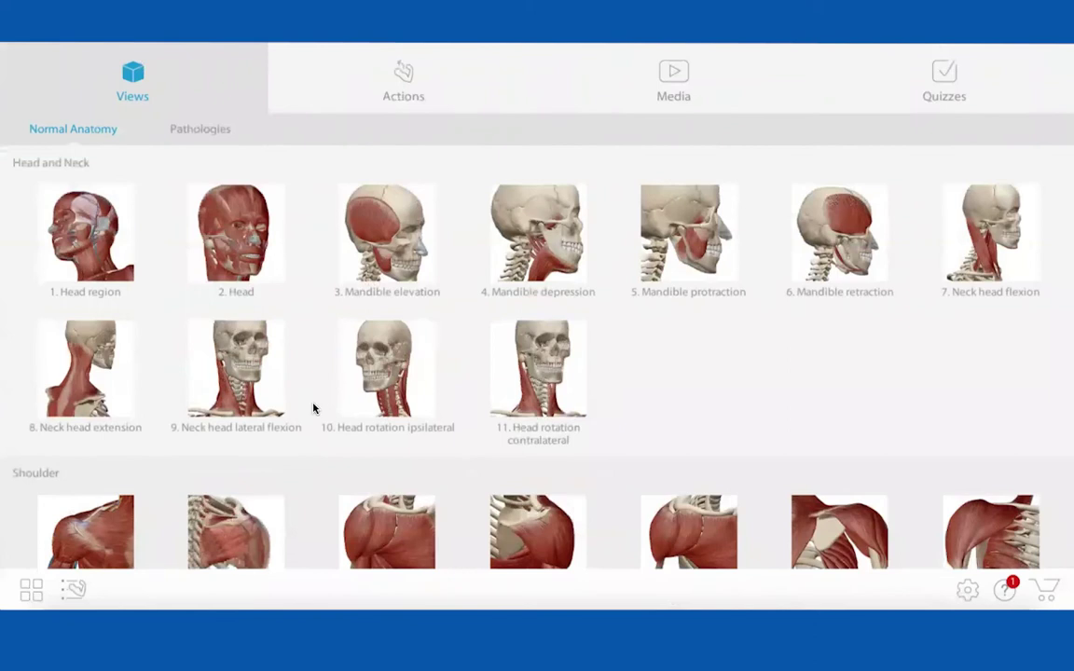
- Open the Lumbar spinal stenosis model from the Spine and Back pathologies and inspect the damaged vertebrae from another angle
{"action": "left_click", "coordinate": [203, 131]}
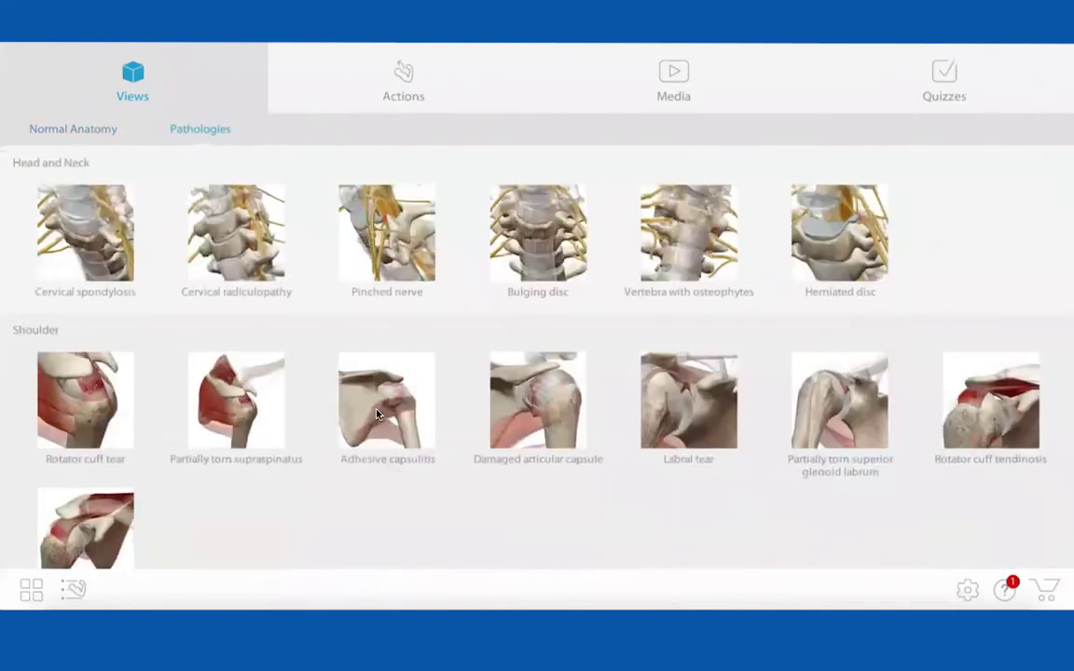
{"action": "scroll", "coordinate": [378, 415], "scroll_direction": "down", "scroll_amount": 1}
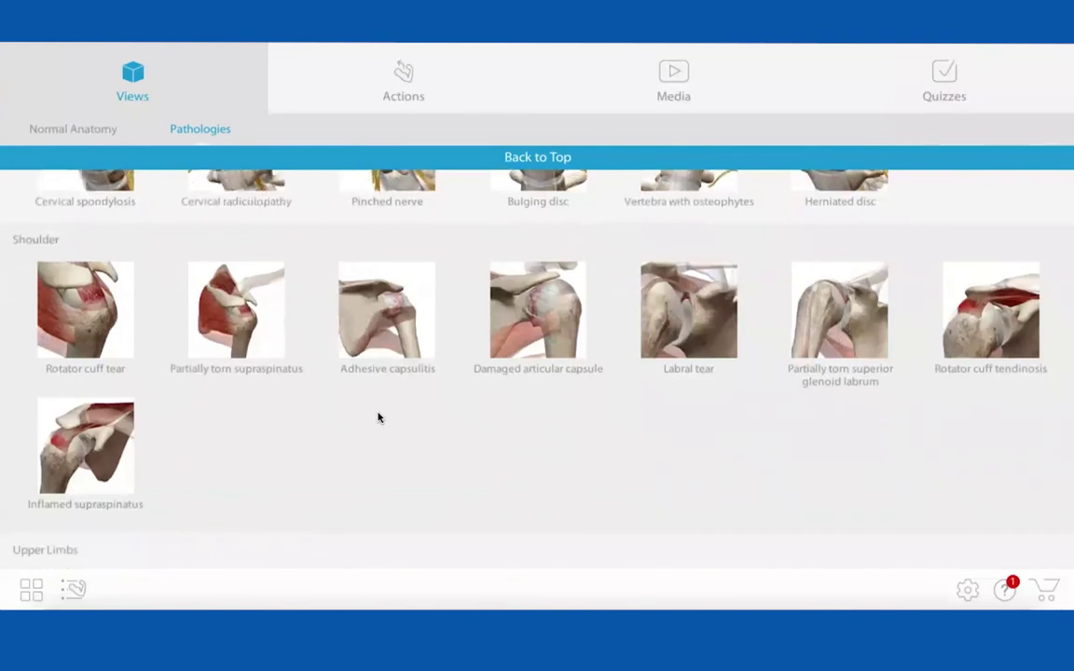
{"action": "scroll", "coordinate": [379, 418], "scroll_direction": "down", "scroll_amount": 5}
{"action": "scroll", "coordinate": [379, 419], "scroll_direction": "down", "scroll_amount": 3}
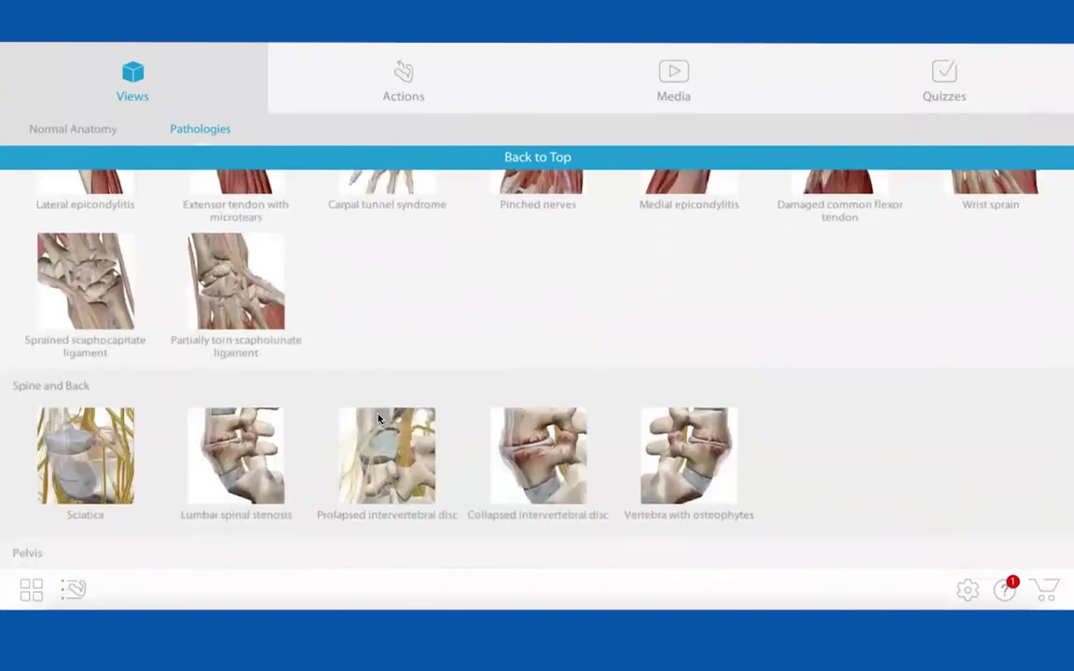
{"action": "left_click", "coordinate": [236, 318]}
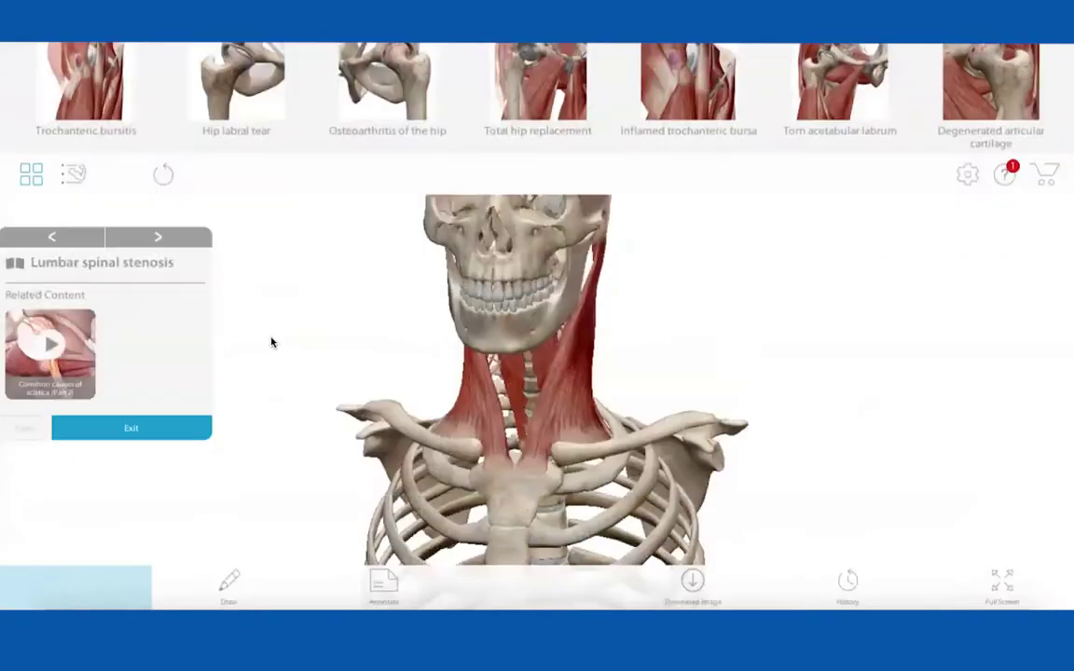
{"action": "left_click_drag", "start_coordinate": [548, 387], "coordinate": [784, 345]}
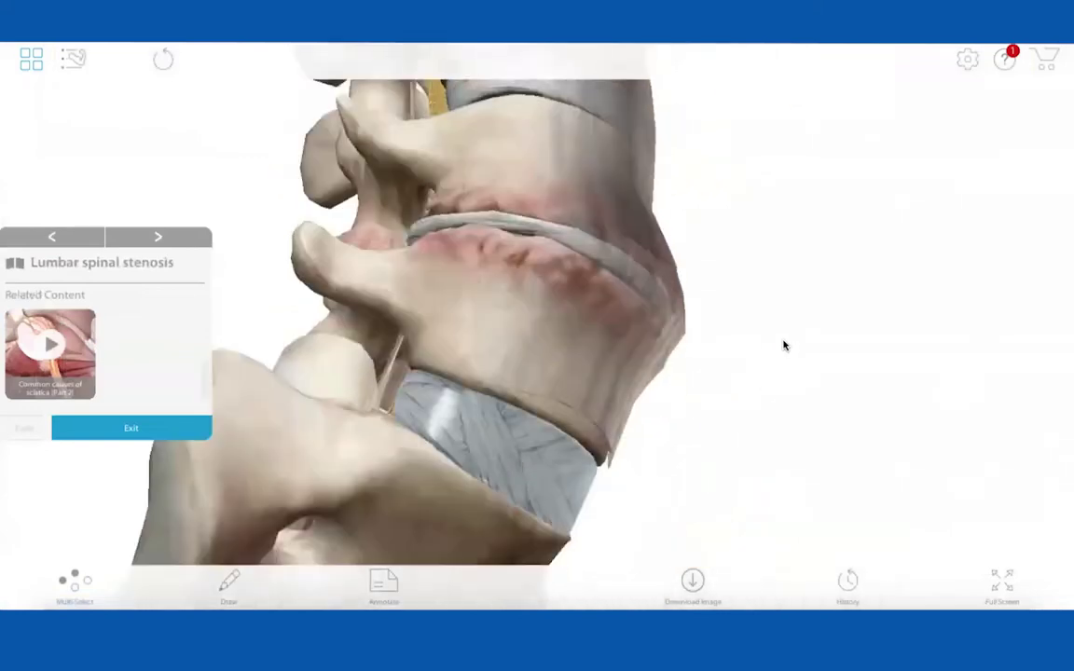
- Play the start of the Hip anatomy video from the Hip Labral Tears media, pause it and close it
{"action": "left_click", "coordinate": [31, 60]}
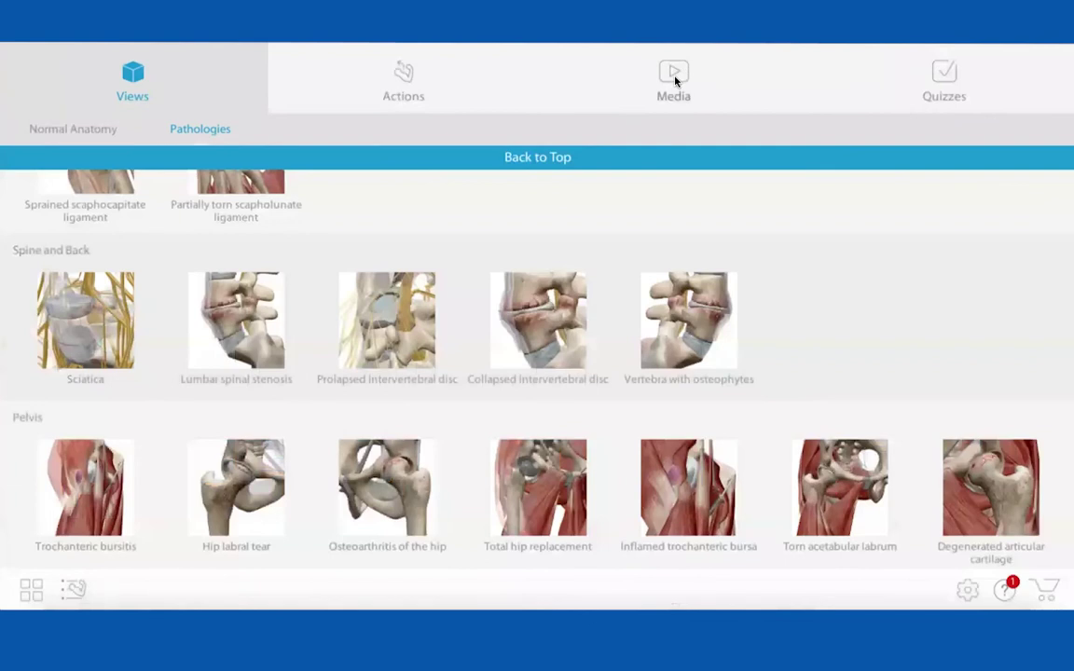
{"action": "left_click", "coordinate": [674, 79]}
{"action": "scroll", "coordinate": [163, 440], "scroll_direction": "down", "scroll_amount": 1}
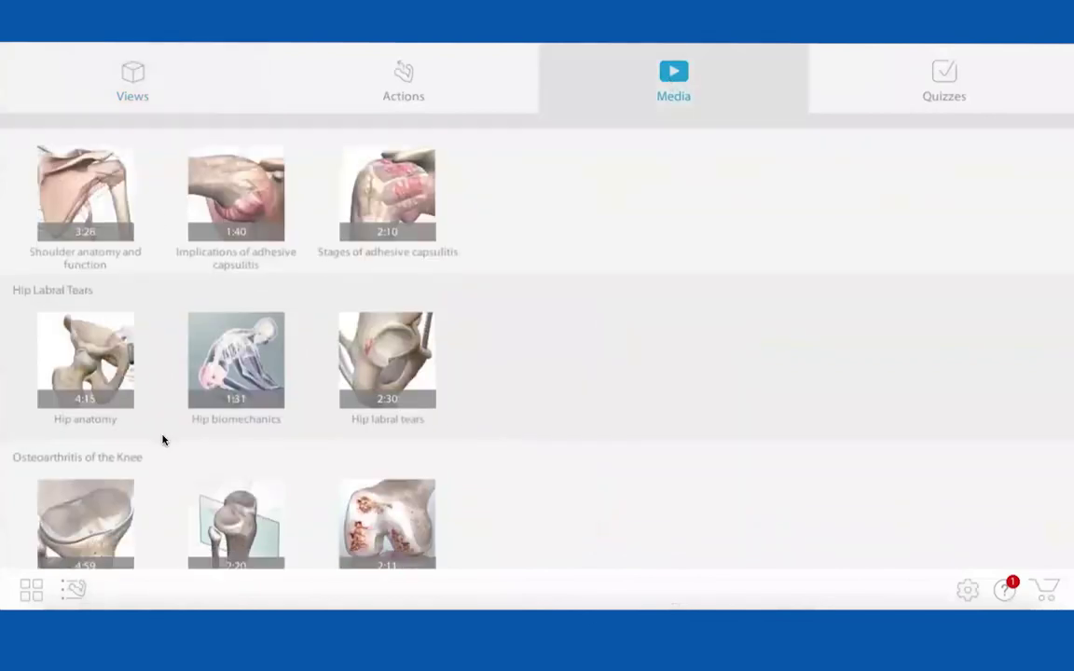
{"action": "left_click", "coordinate": [74, 299]}
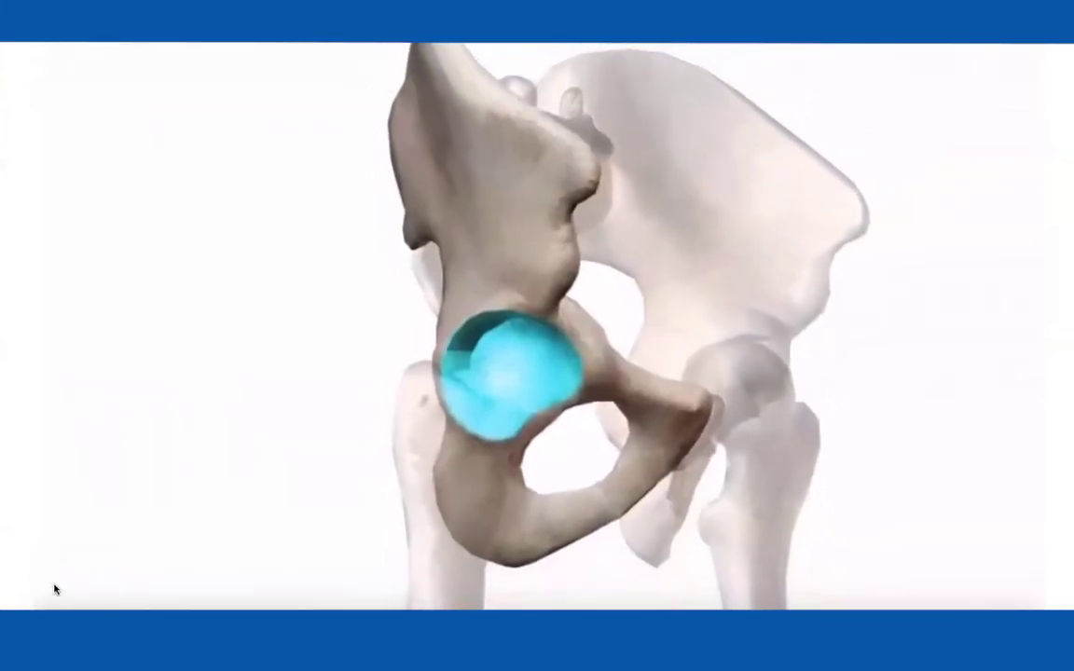
{"action": "left_click", "coordinate": [56, 582]}
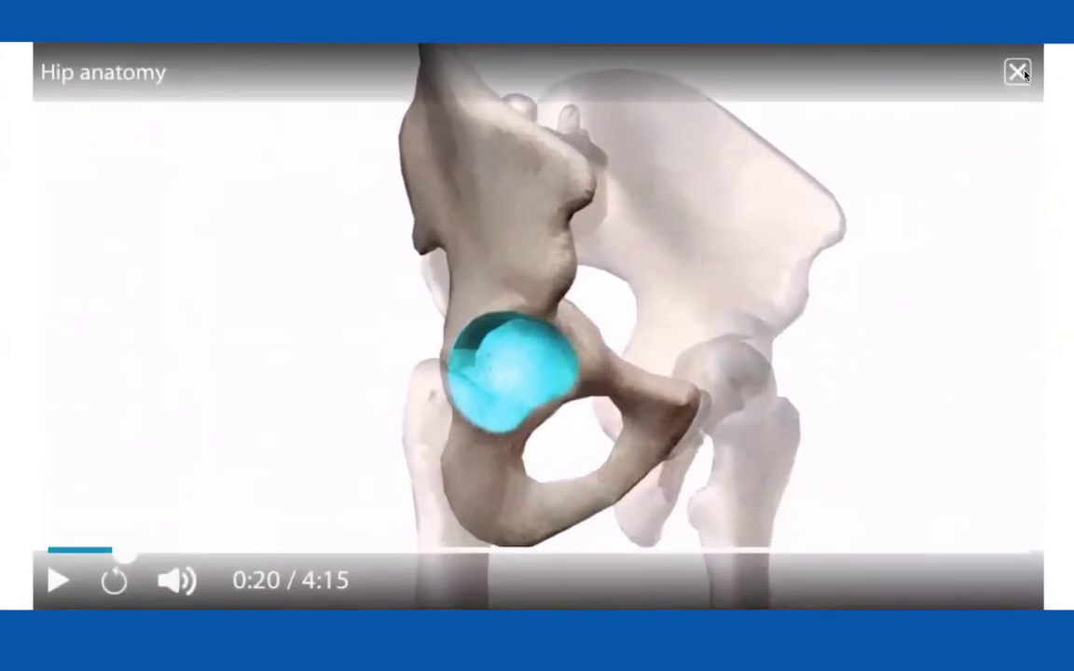
{"action": "left_click", "coordinate": [1023, 73]}
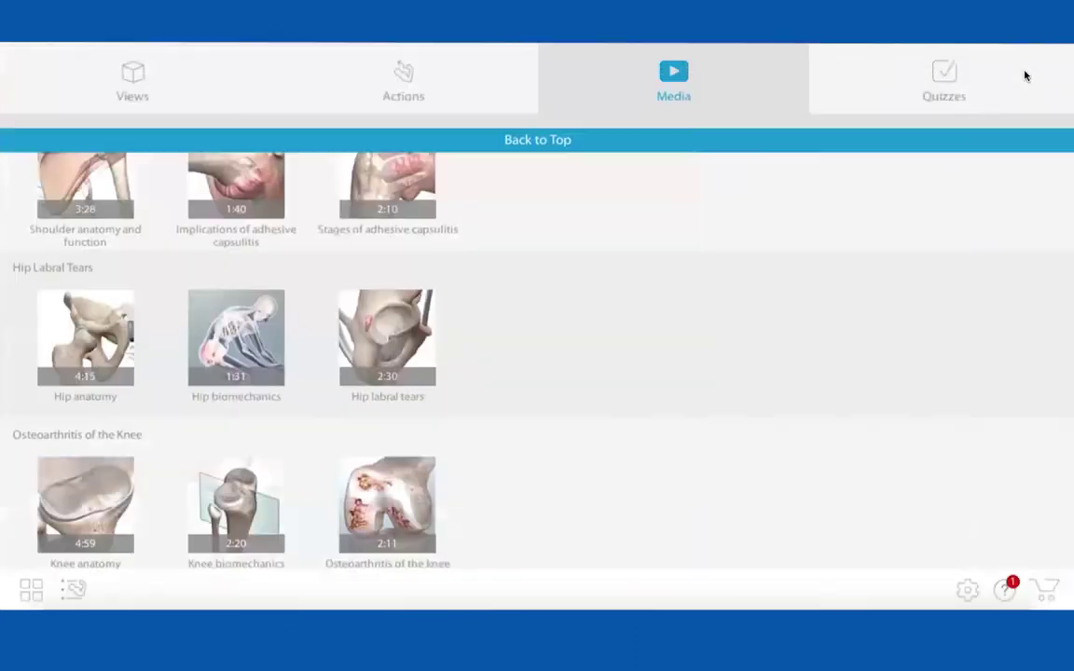
- Browse the Normal Anatomy views again and return to the Pathologies list
{"action": "left_click", "coordinate": [132, 82]}
{"action": "left_click", "coordinate": [103, 133]}
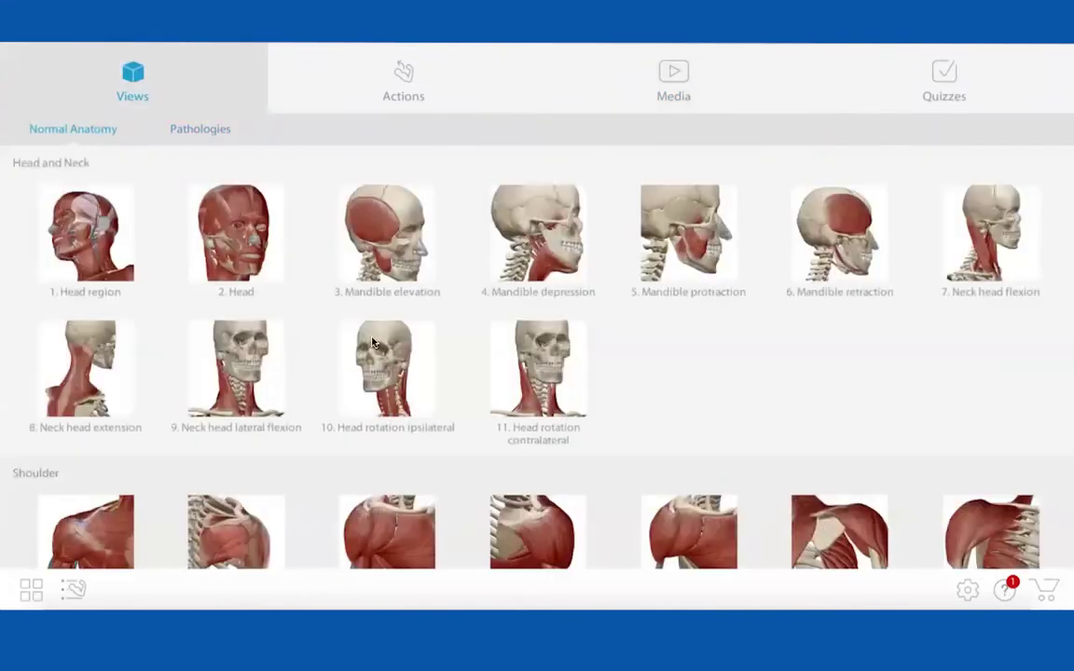
{"action": "scroll", "coordinate": [250, 174], "scroll_direction": "down", "scroll_amount": 1}
{"action": "left_click", "coordinate": [211, 133]}
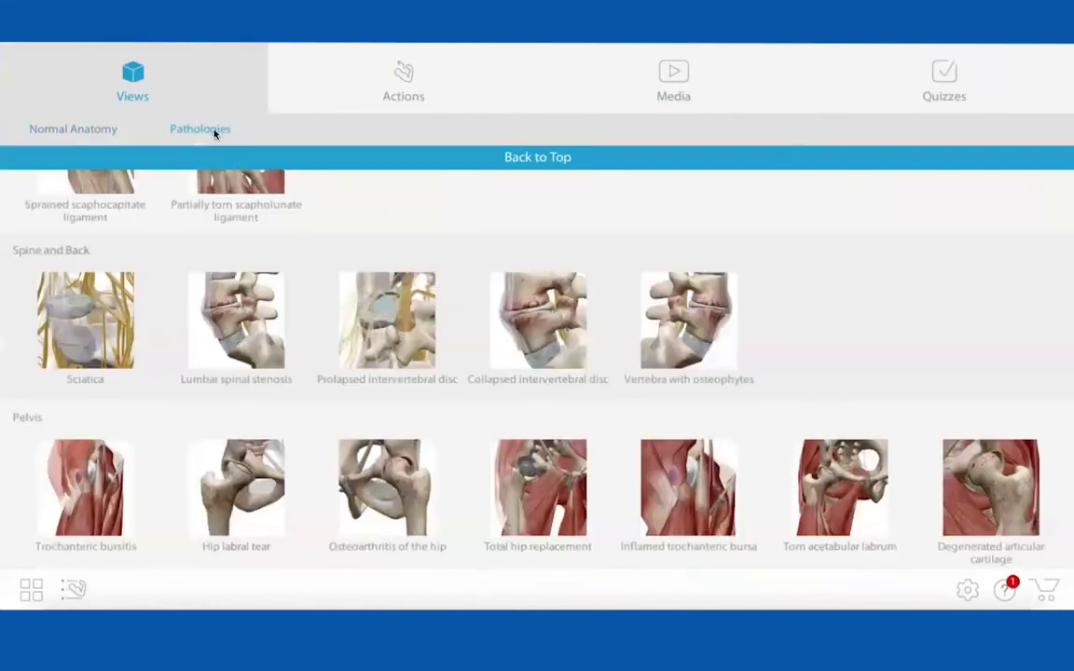
- Look through the media library's videos, and decline to continue where the Human Anatomy Atlas session left off
{"action": "left_click", "coordinate": [679, 78]}
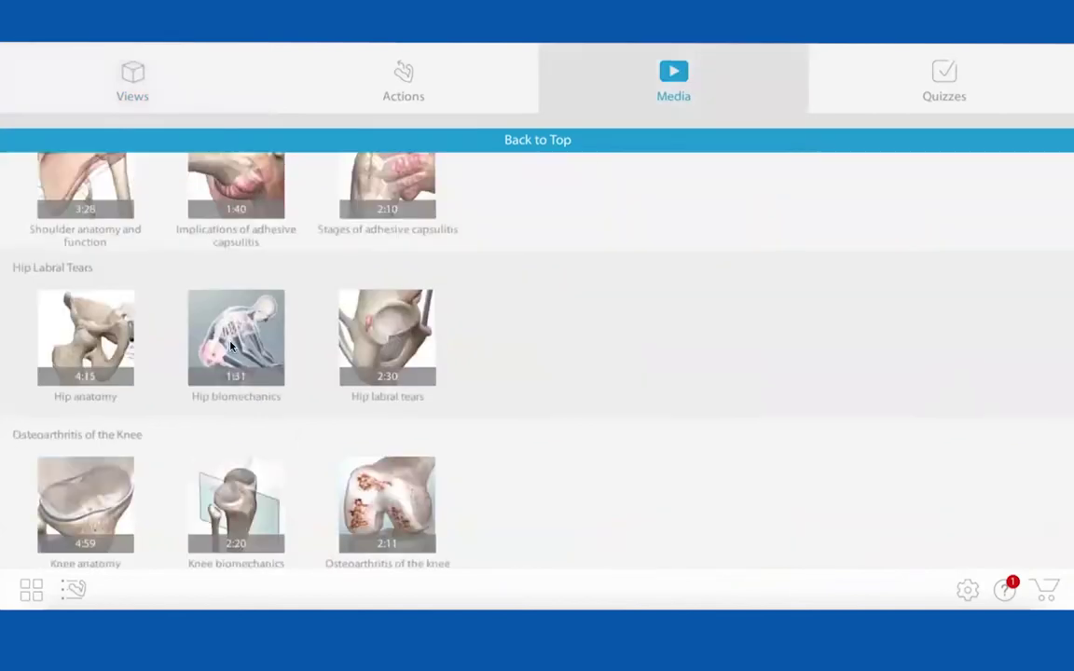
{"action": "scroll", "coordinate": [232, 349], "scroll_direction": "down", "scroll_amount": 5}
{"action": "scroll", "coordinate": [232, 349], "scroll_direction": "up", "scroll_amount": 5}
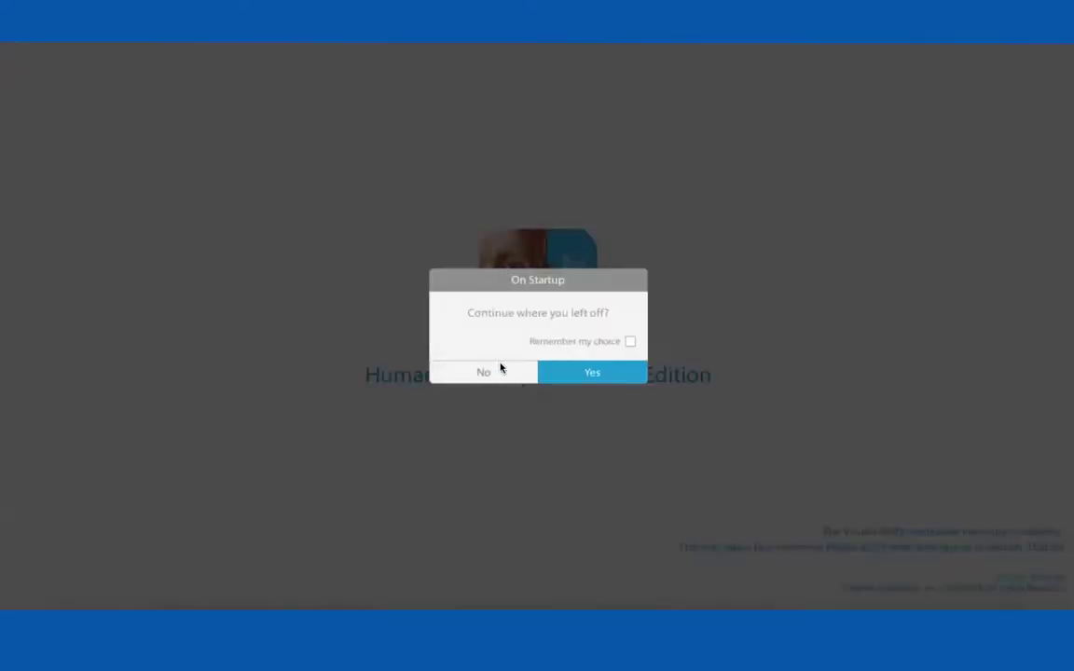
{"action": "left_click", "coordinate": [501, 375]}
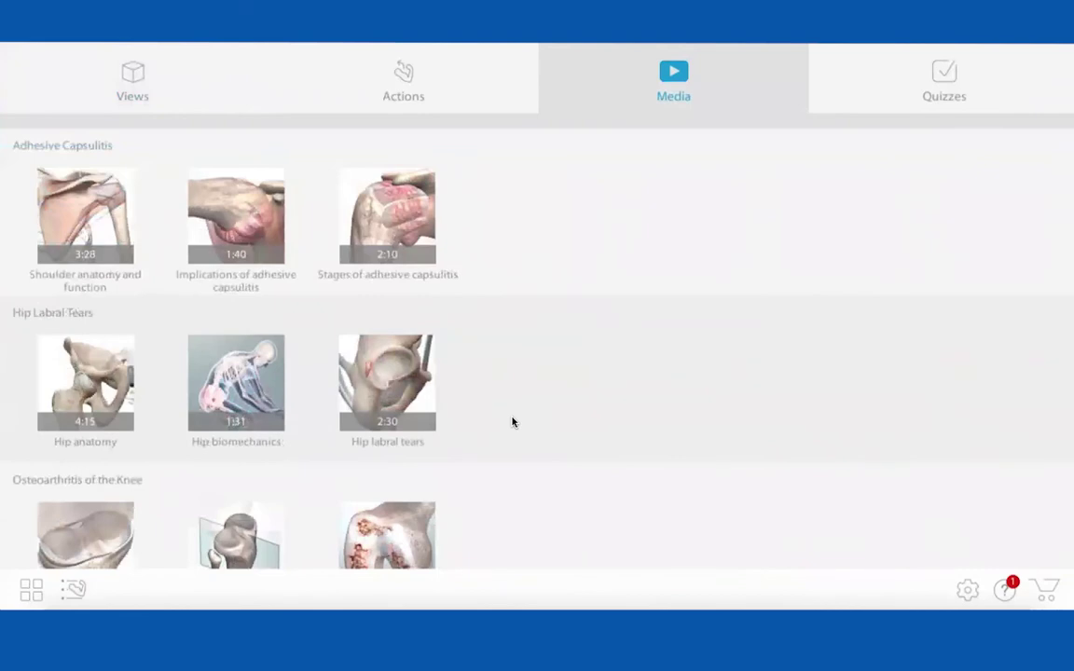
- Open the Spine rotation animation from the Spine and Back muscle actions
{"action": "left_click", "coordinate": [401, 73]}
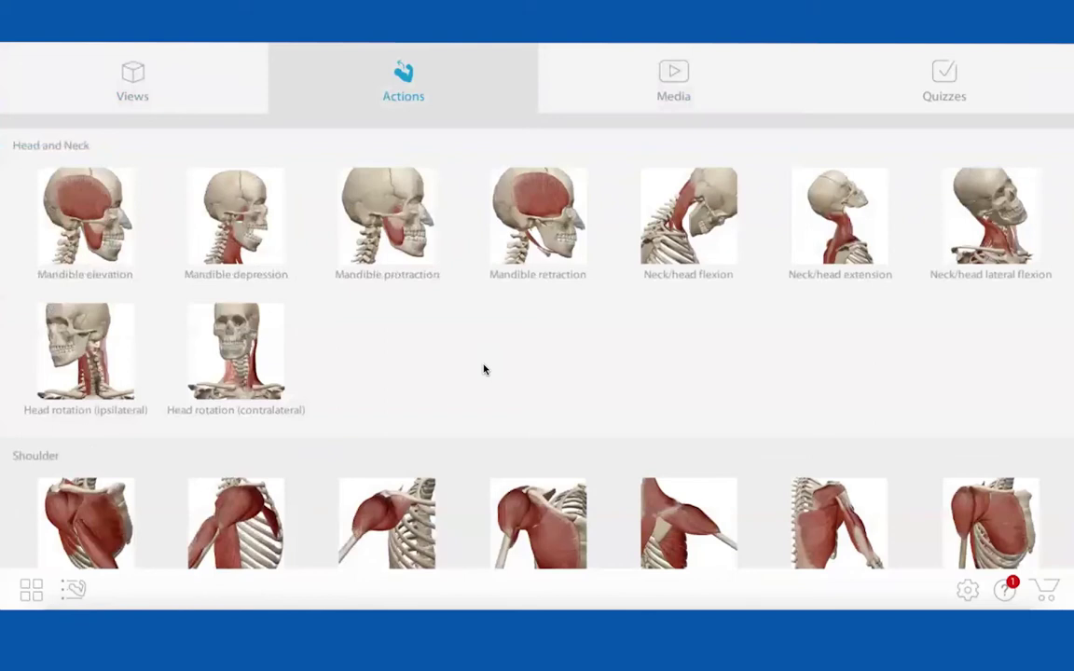
{"action": "scroll", "coordinate": [483, 369], "scroll_direction": "down", "scroll_amount": 10}
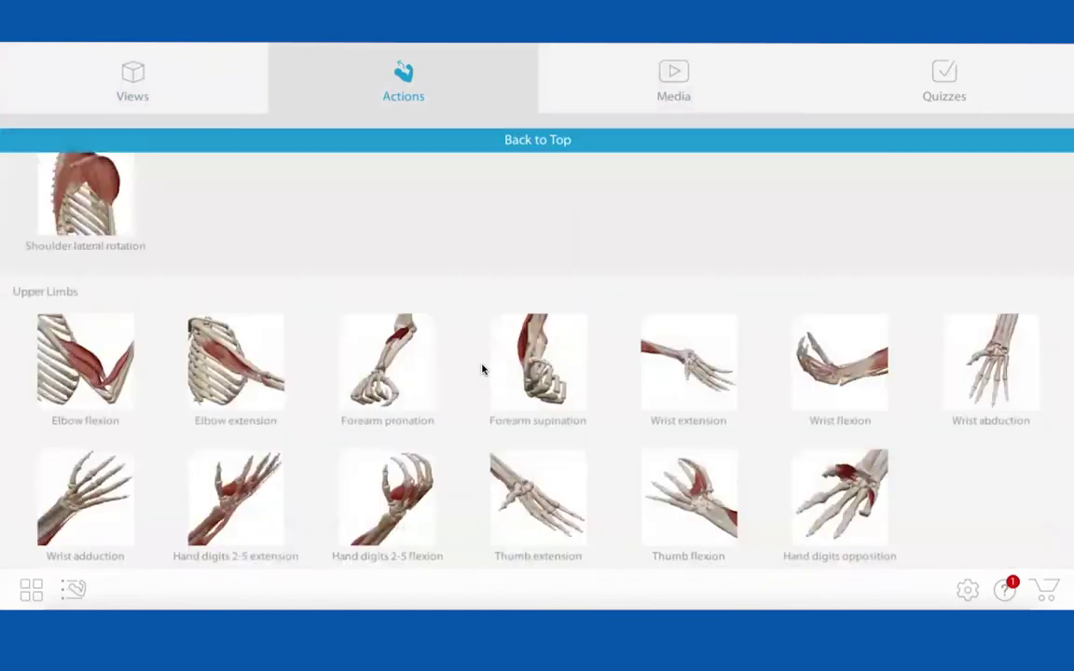
{"action": "scroll", "coordinate": [483, 369], "scroll_direction": "up", "scroll_amount": 1}
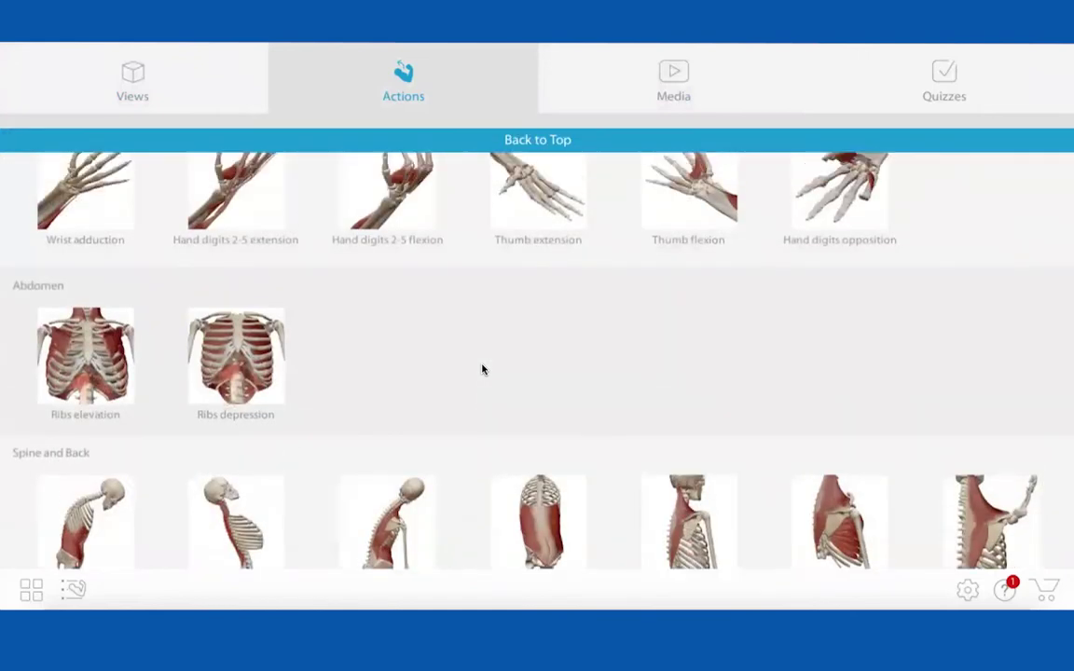
{"action": "scroll", "coordinate": [483, 369], "scroll_direction": "down", "scroll_amount": 3}
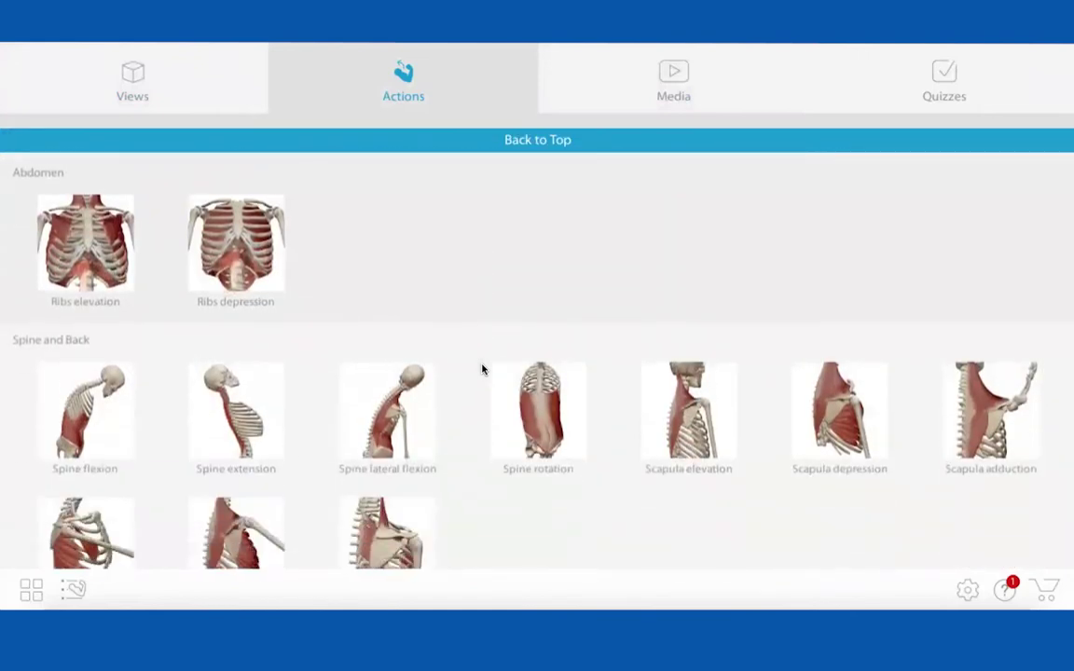
{"action": "scroll", "coordinate": [483, 369], "scroll_direction": "down", "scroll_amount": 1}
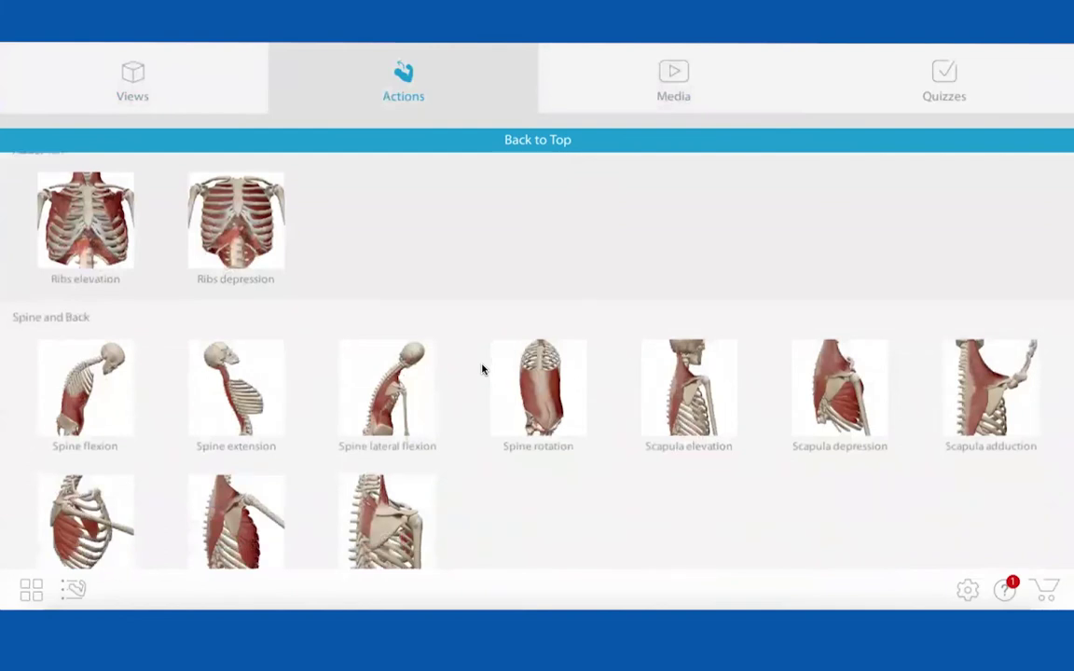
{"action": "scroll", "coordinate": [483, 369], "scroll_direction": "down", "scroll_amount": 2}
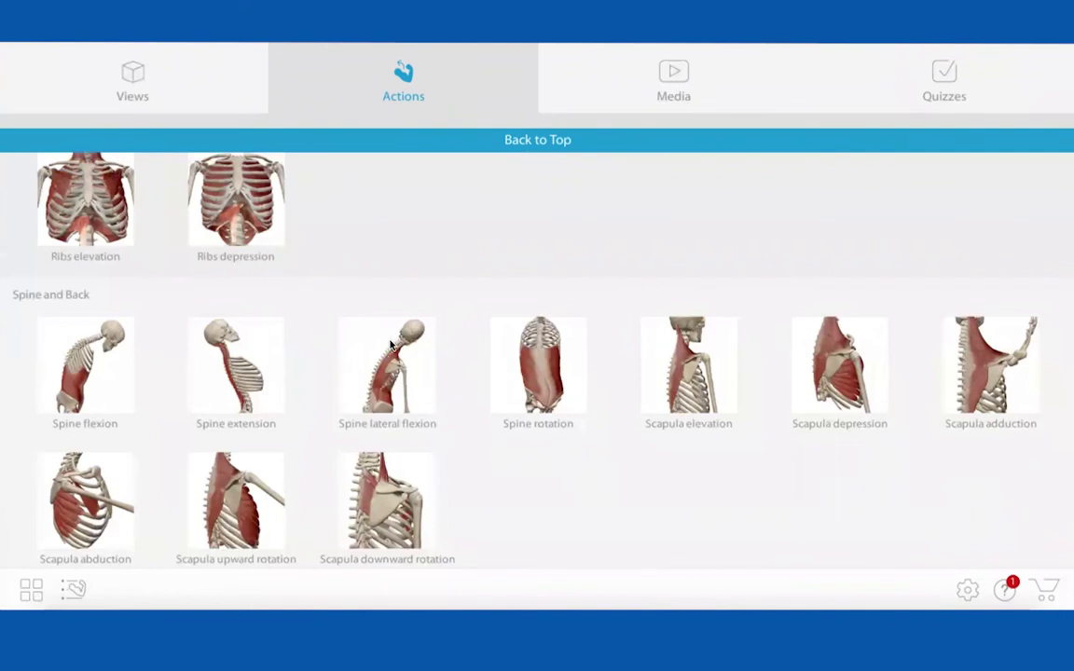
{"action": "left_click", "coordinate": [534, 373]}
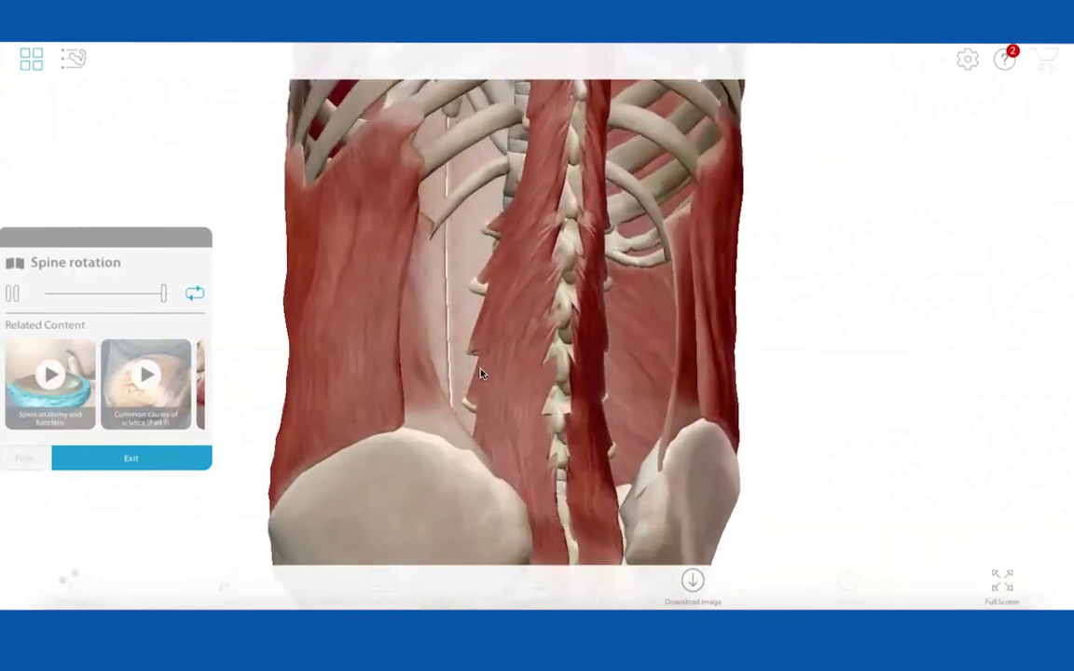
- Highlight the left external oblique, left internal oblique and right external oblique in the rotating spine model
{"action": "left_click", "coordinate": [494, 324]}
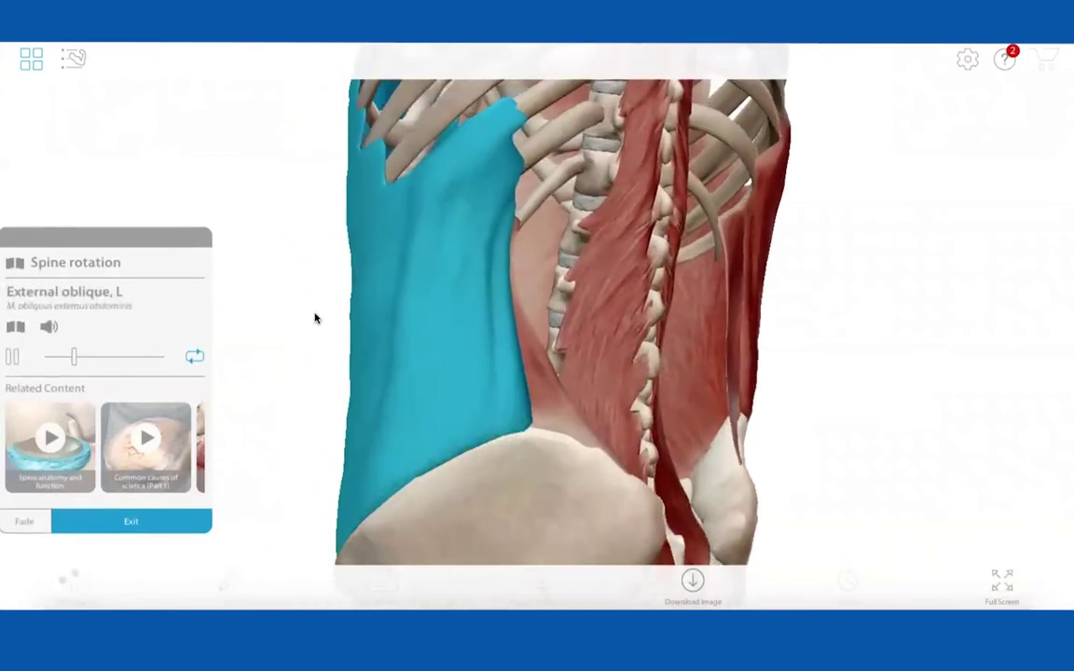
{"action": "left_click", "coordinate": [560, 399]}
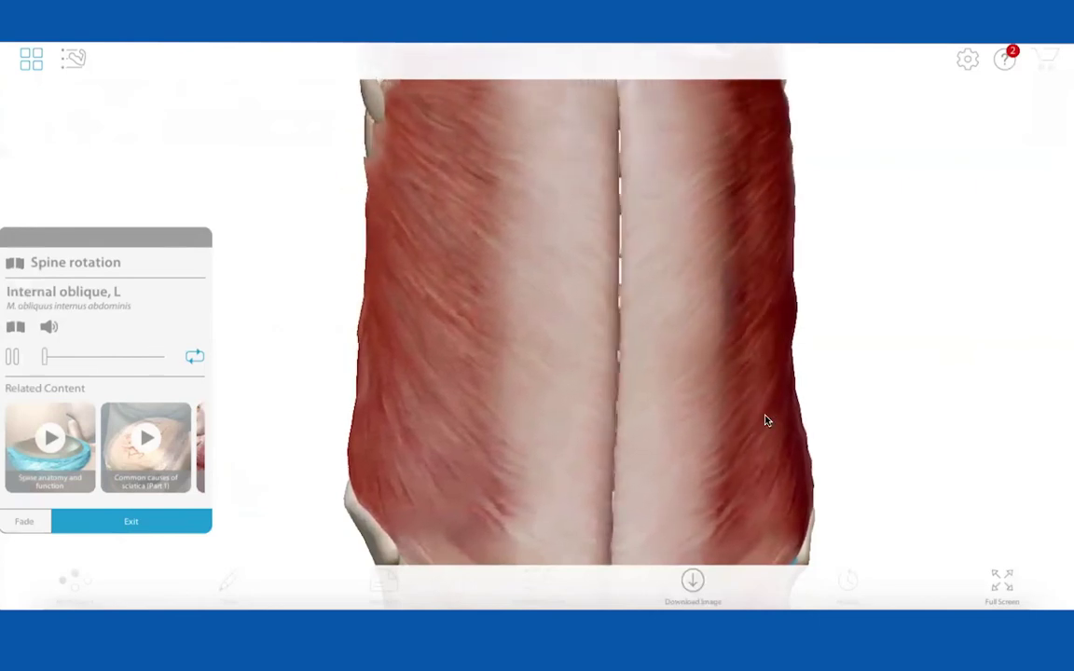
{"action": "left_click", "coordinate": [430, 359]}
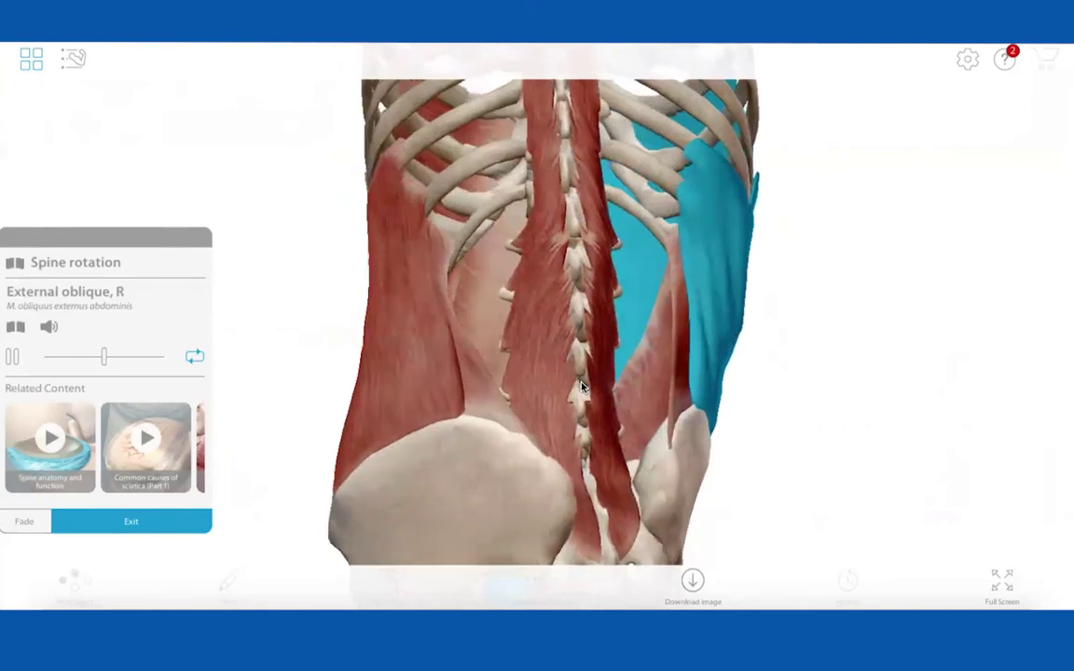
- Open the Scapula elevation animation, fade the right trapezius to reveal the deeper muscles, and exit the animation
{"action": "left_click", "coordinate": [31, 60]}
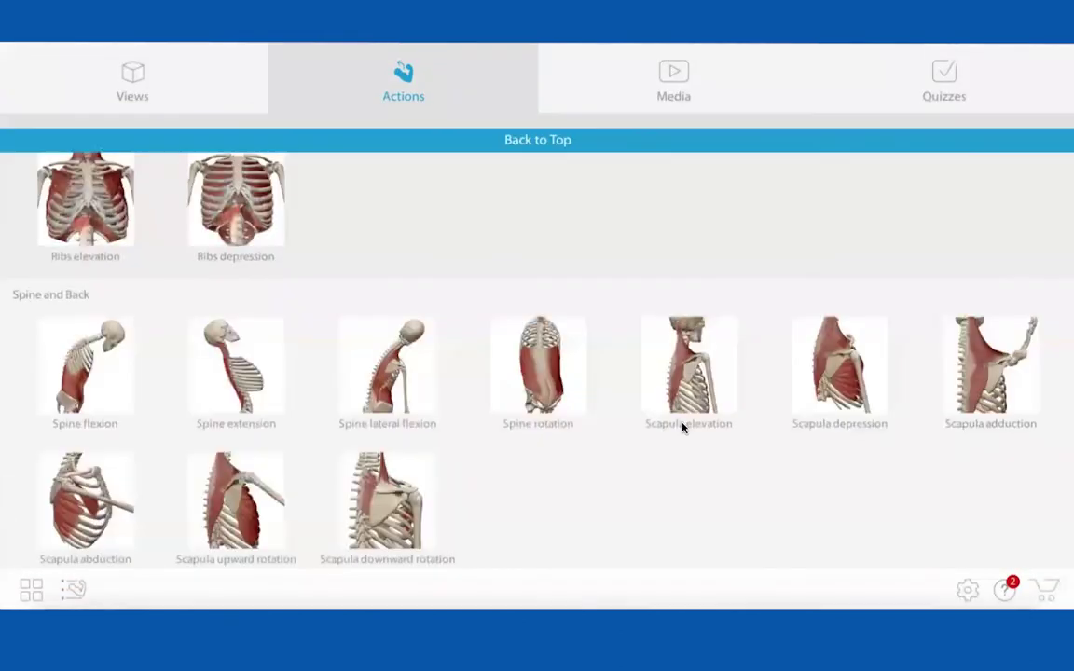
{"action": "left_click", "coordinate": [688, 343]}
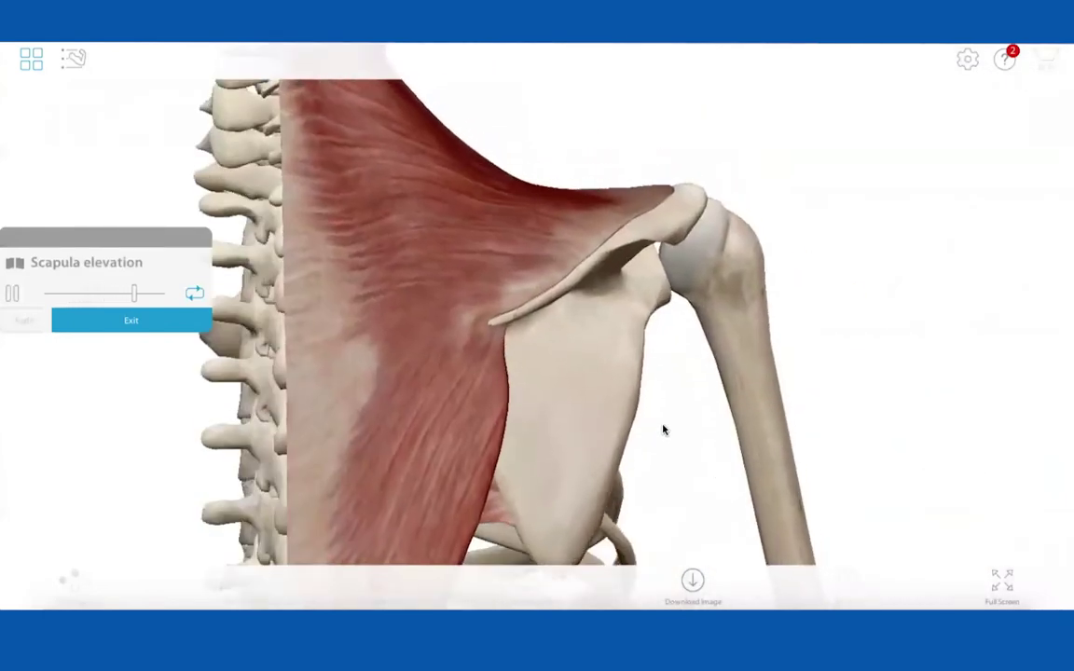
{"action": "left_click", "coordinate": [481, 278]}
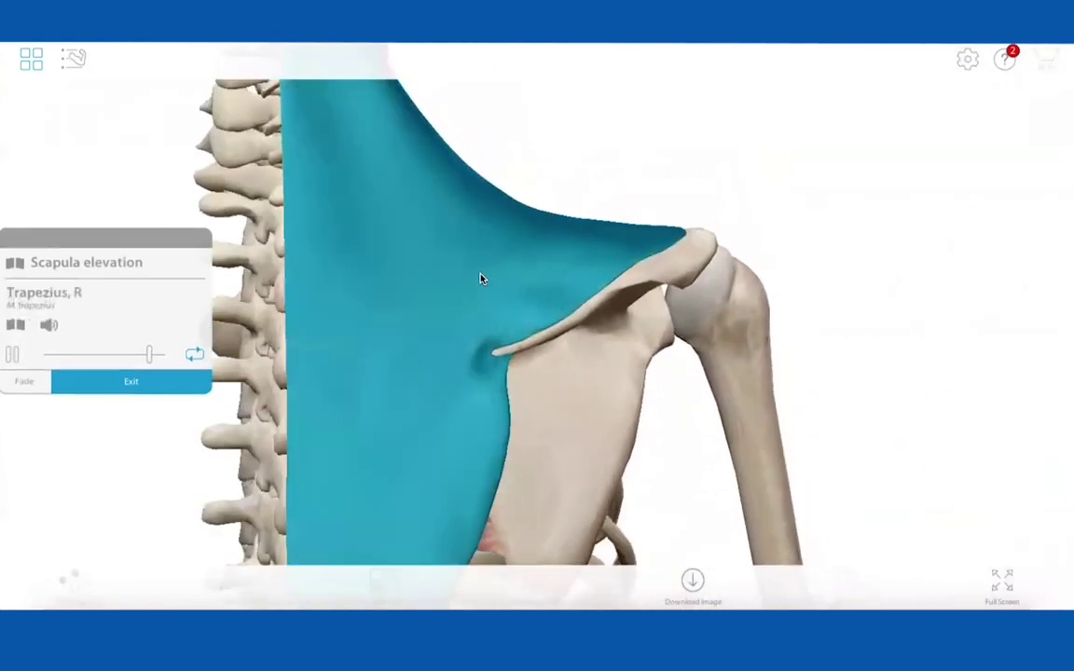
{"action": "left_click", "coordinate": [24, 382]}
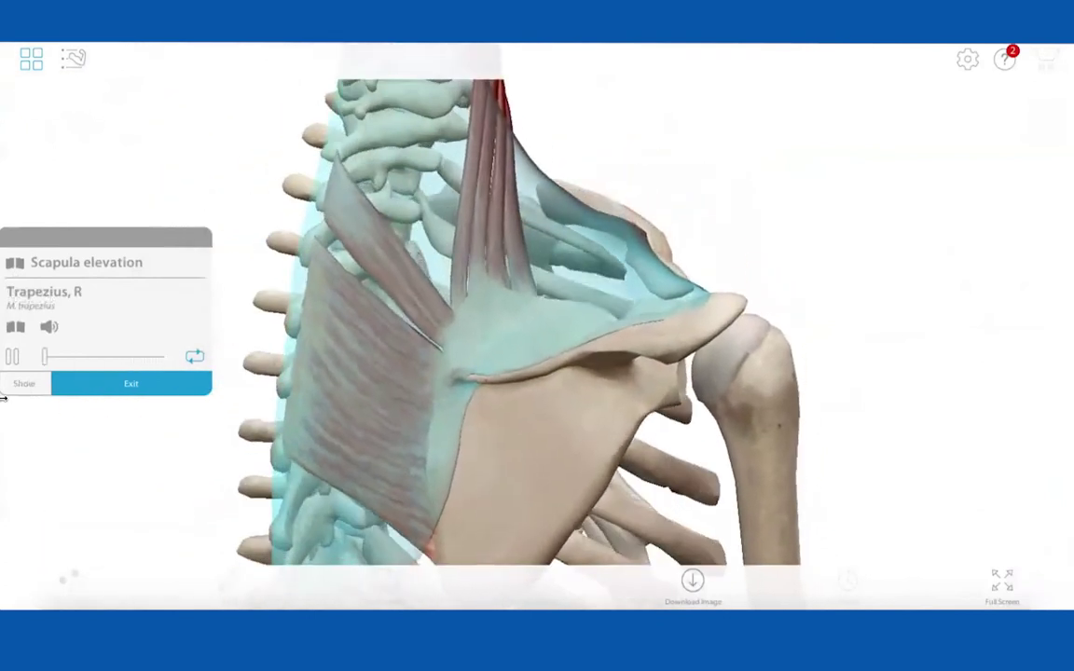
{"action": "left_click", "coordinate": [110, 384]}
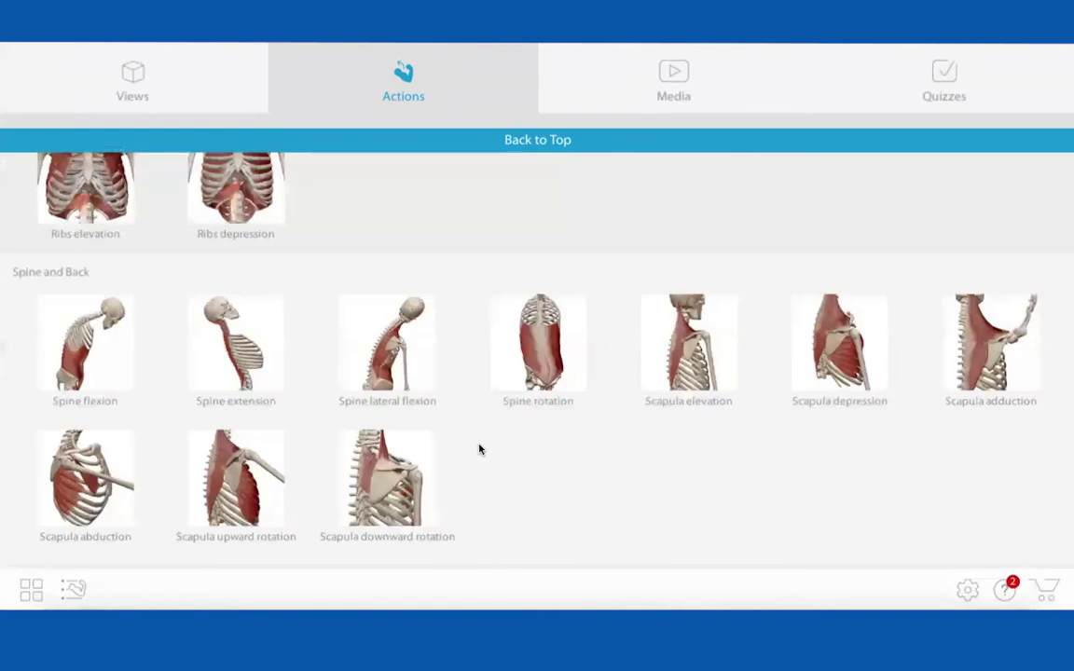
- Return to the views in Human Anatomy Atlas and look through the skeletal, circulatory, nervous and respiratory system views
{"action": "left_click", "coordinate": [136, 87]}
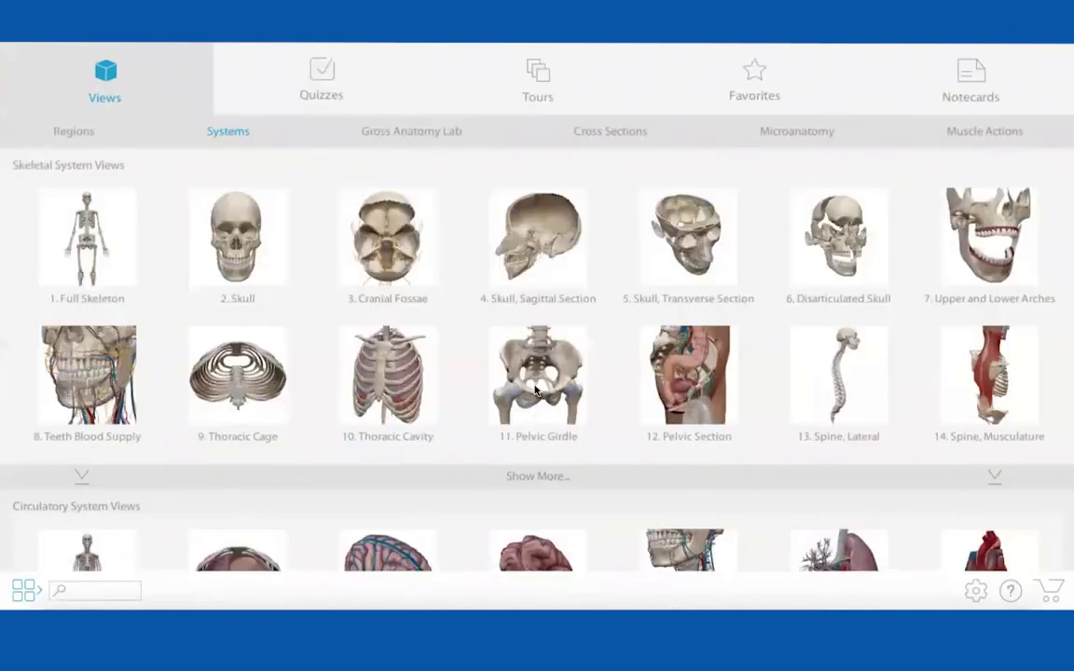
{"action": "scroll", "coordinate": [536, 391], "scroll_direction": "down", "scroll_amount": 8}
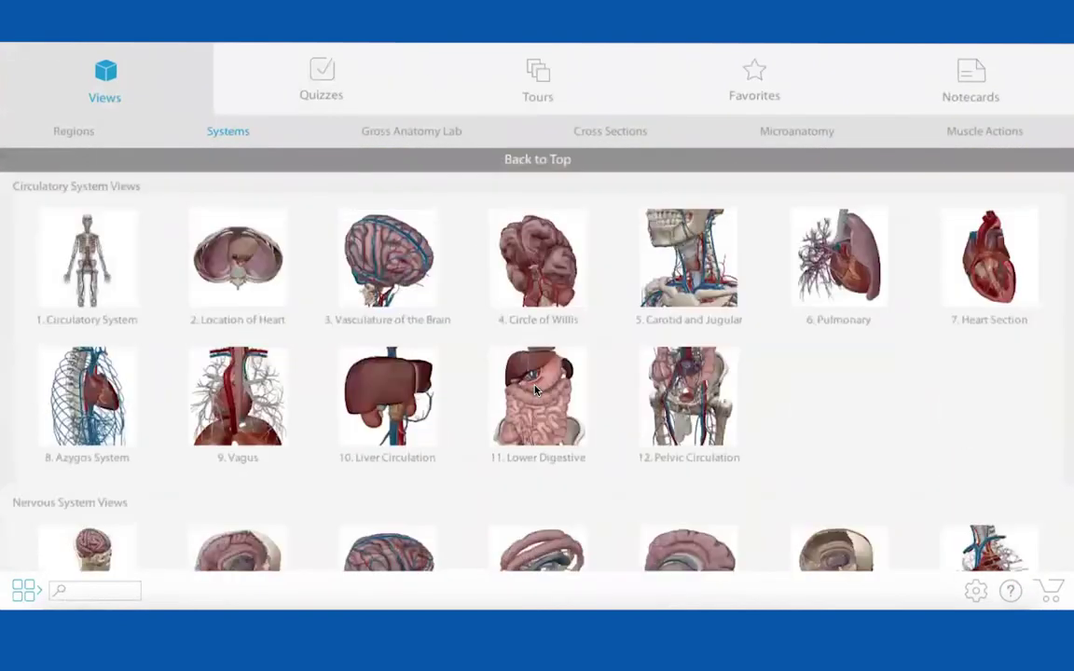
{"action": "scroll", "coordinate": [536, 392], "scroll_direction": "down", "scroll_amount": 4}
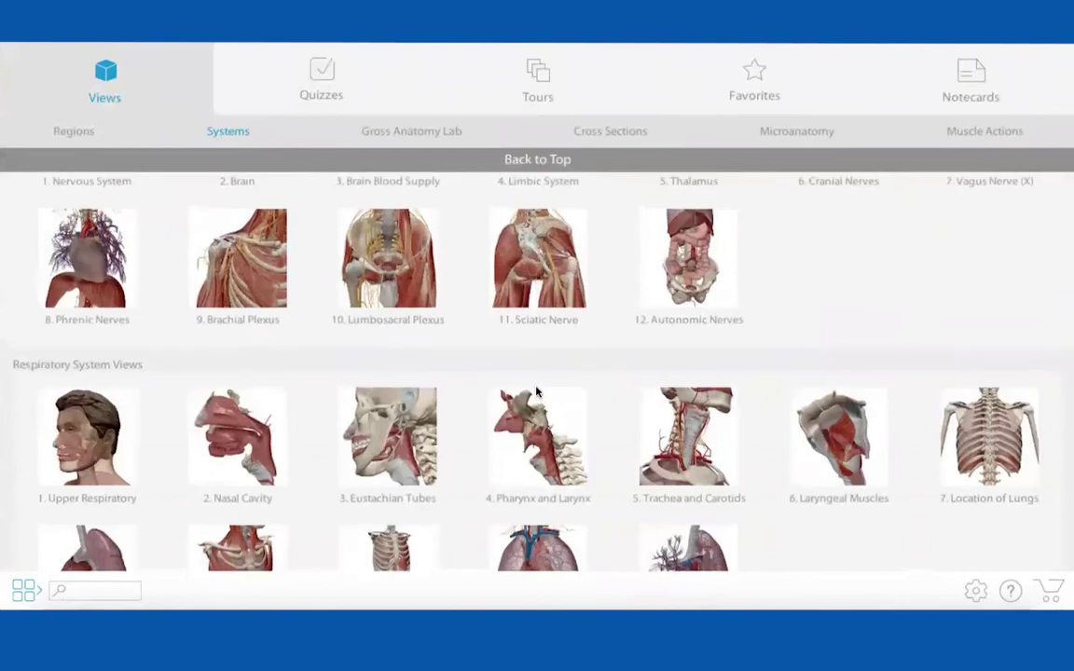
{"action": "scroll", "coordinate": [482, 347], "scroll_direction": "up", "scroll_amount": 3}
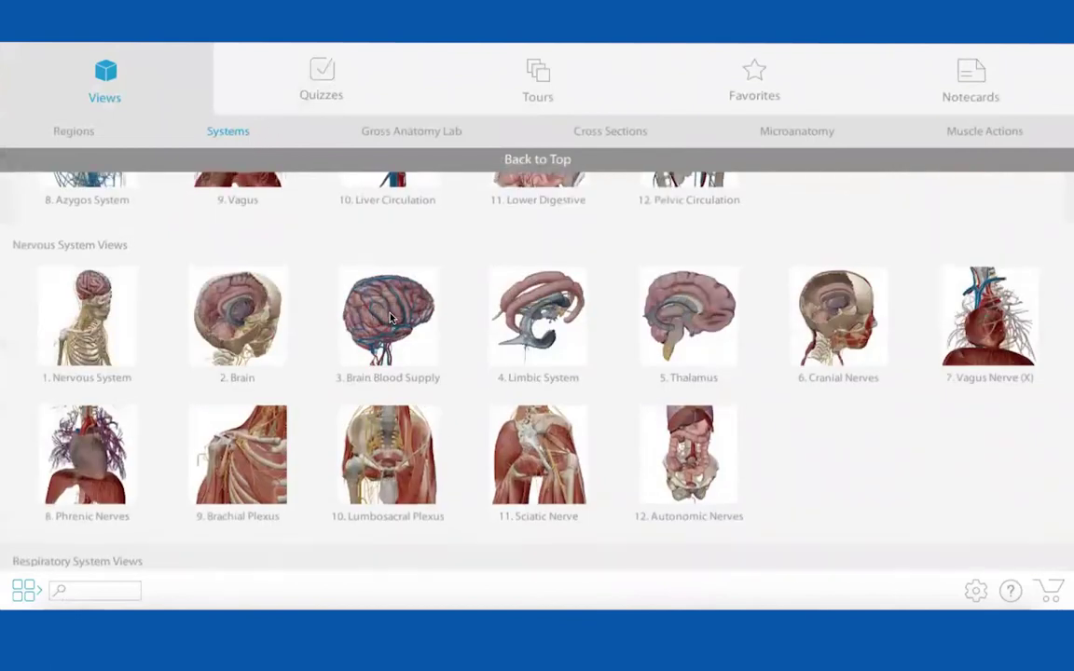
{"action": "scroll", "coordinate": [391, 318], "scroll_direction": "up", "scroll_amount": 1}
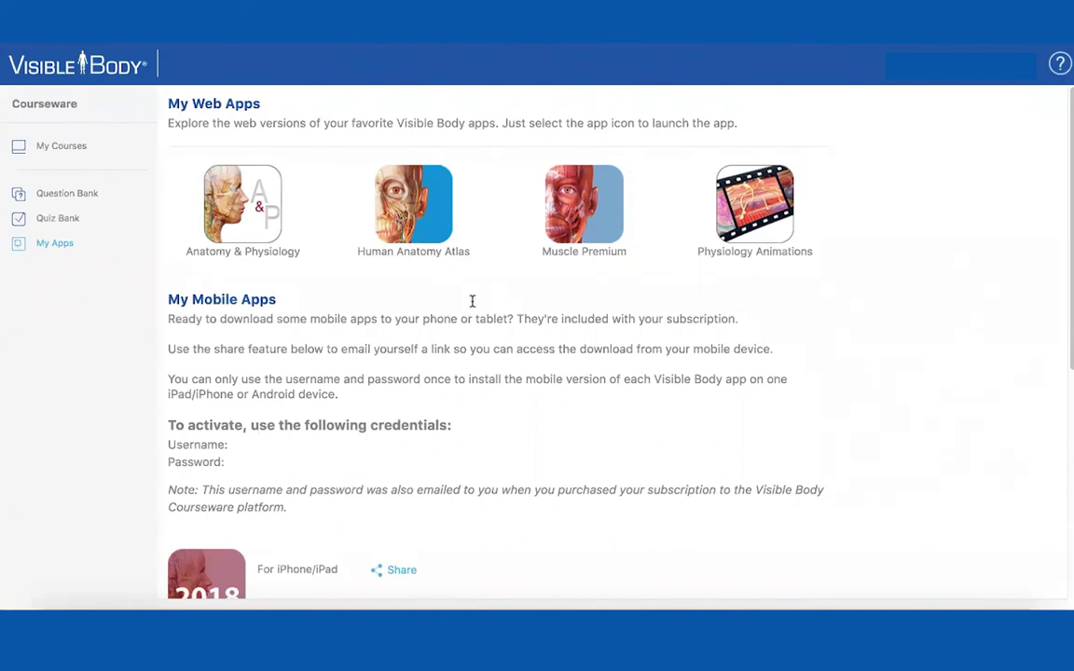
- Review the mobile app downloads for iPhone/iPad and Android devices and their share links on the Courseware My Apps page
{"action": "scroll", "coordinate": [499, 335], "scroll_direction": "down", "scroll_amount": 3}
{"action": "scroll", "coordinate": [499, 341], "scroll_direction": "down", "scroll_amount": 5}
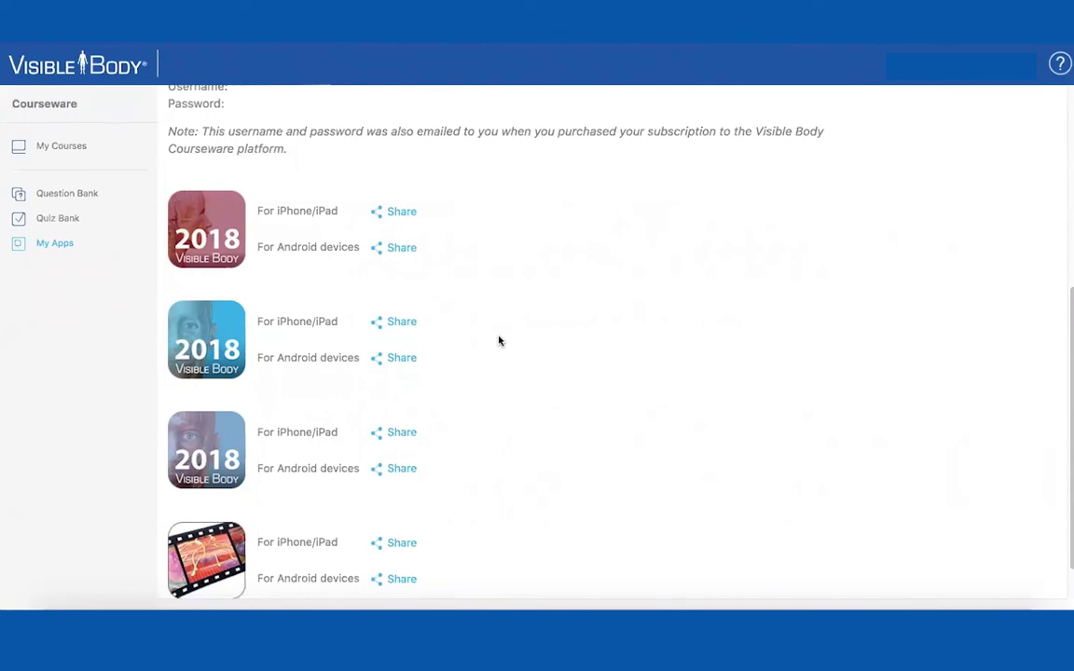
{"action": "scroll", "coordinate": [499, 341], "scroll_direction": "down", "scroll_amount": 1}
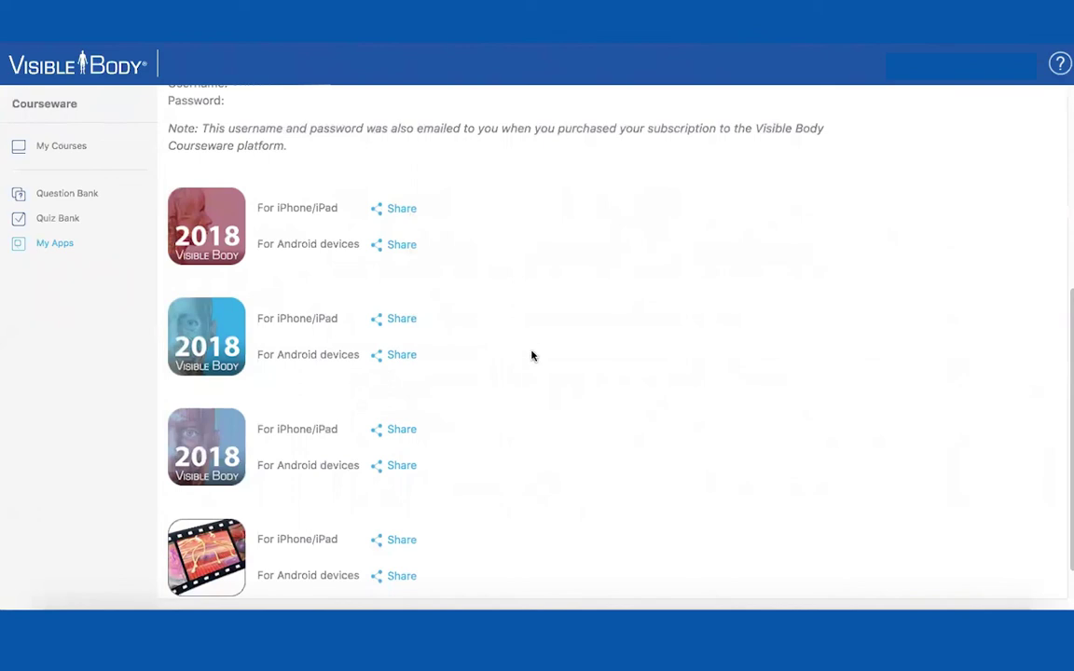
{"action": "scroll", "coordinate": [532, 356], "scroll_direction": "down", "scroll_amount": 1}
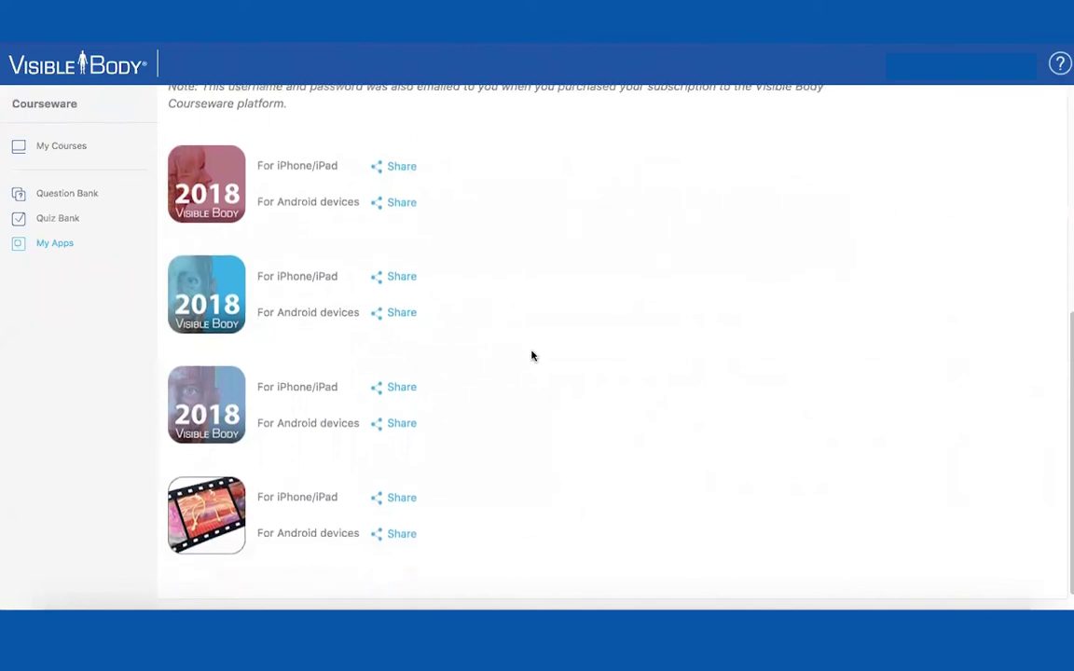